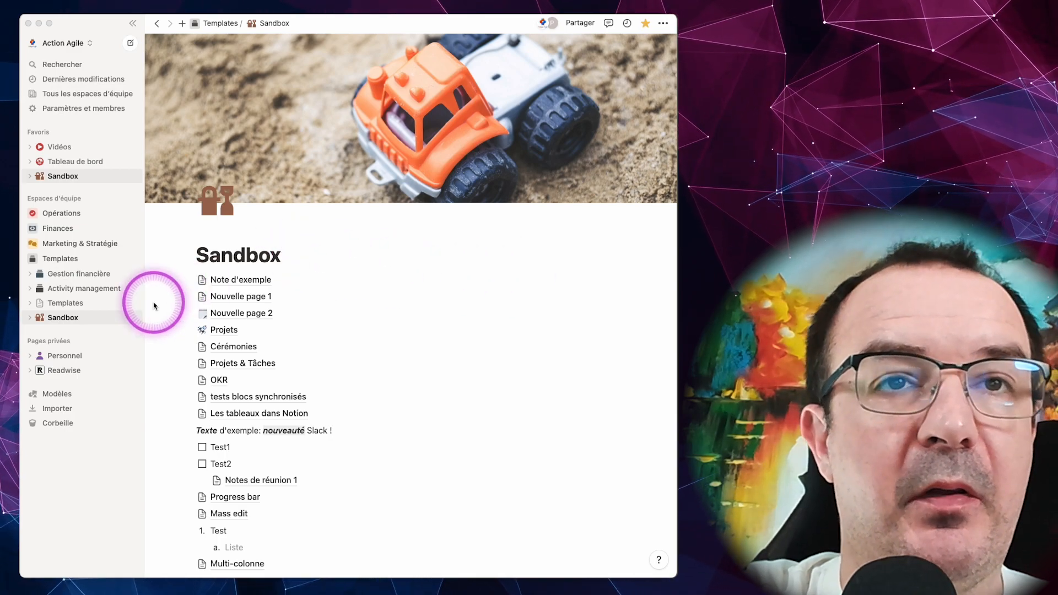
Step: Create an empty subpage titled "Base de connaissances (Wiki)" inside the Sandbox page and open it as a full page
left_click(83, 318)
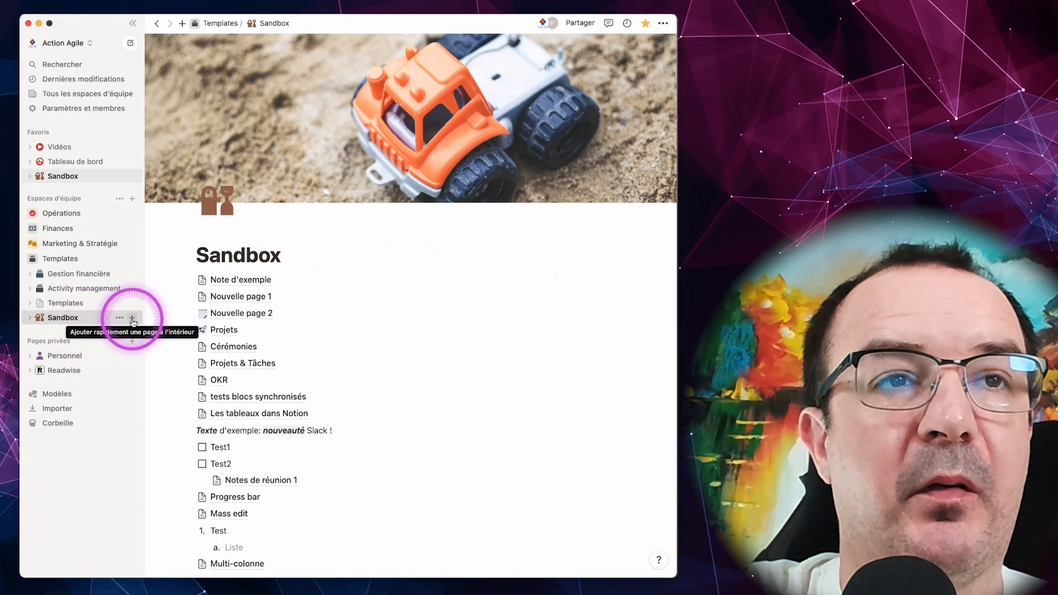
left_click(133, 320)
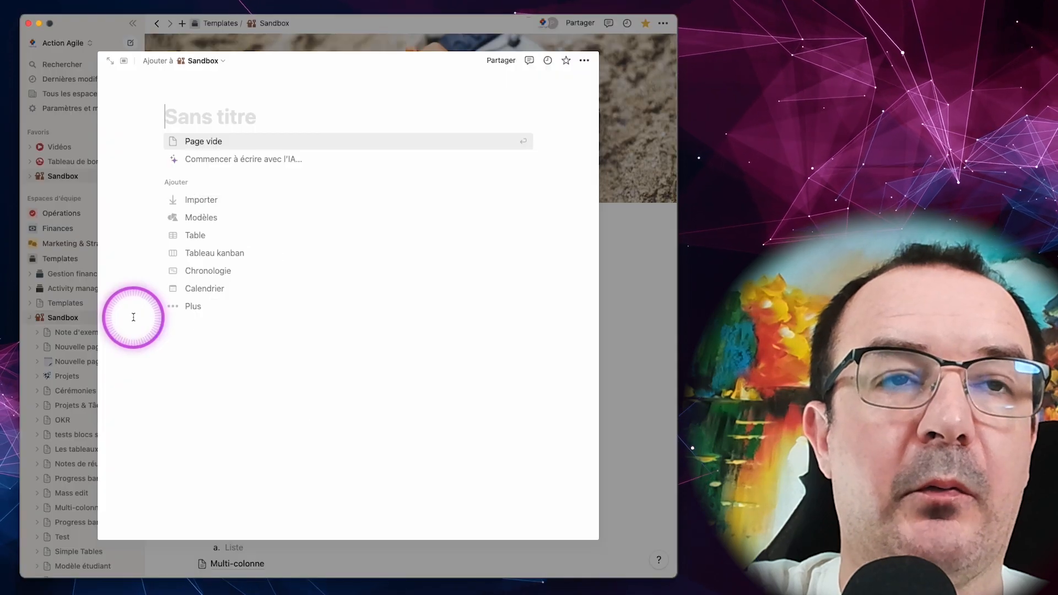
type("Base de con")
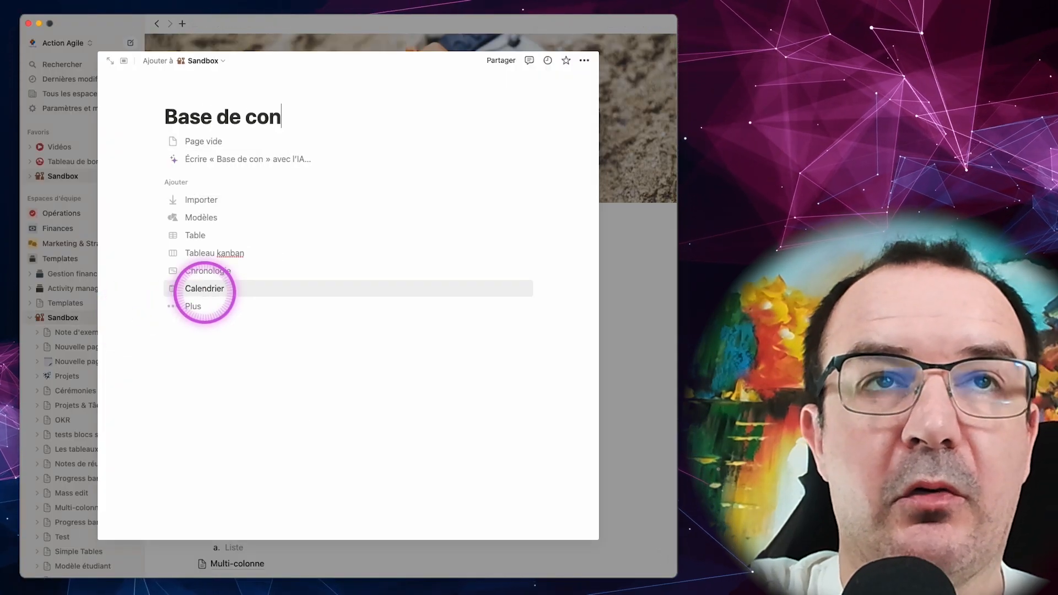
type("naissances (Wiki")
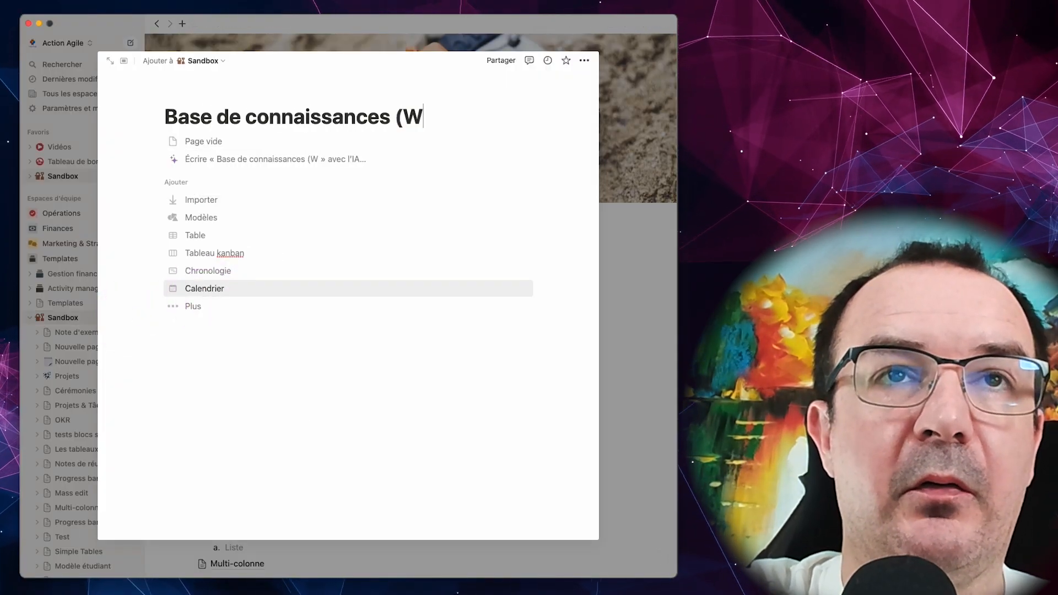
left_click(219, 145)
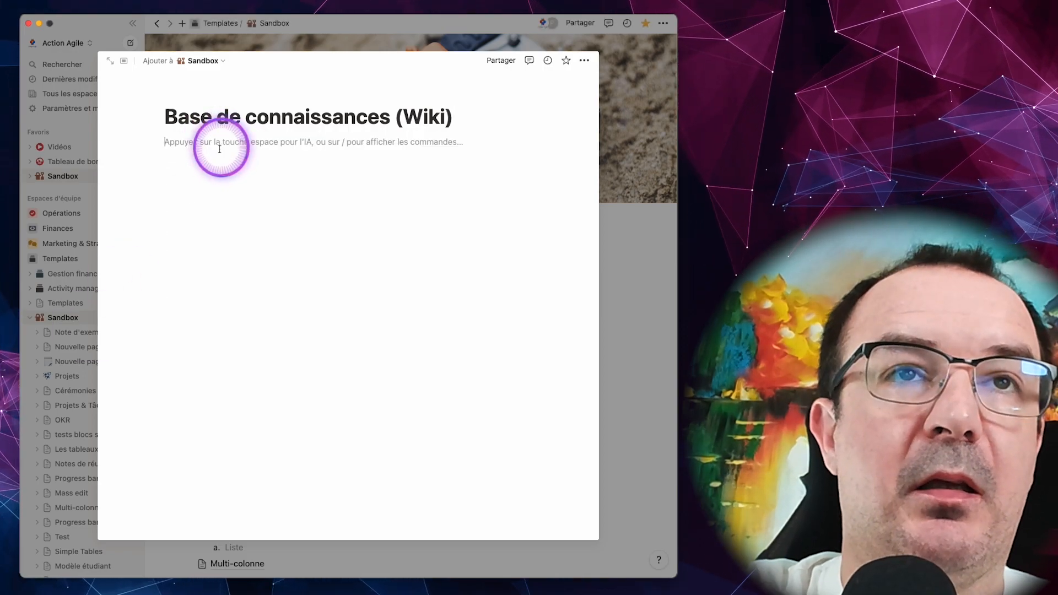
left_click(125, 65)
left_click(335, 148)
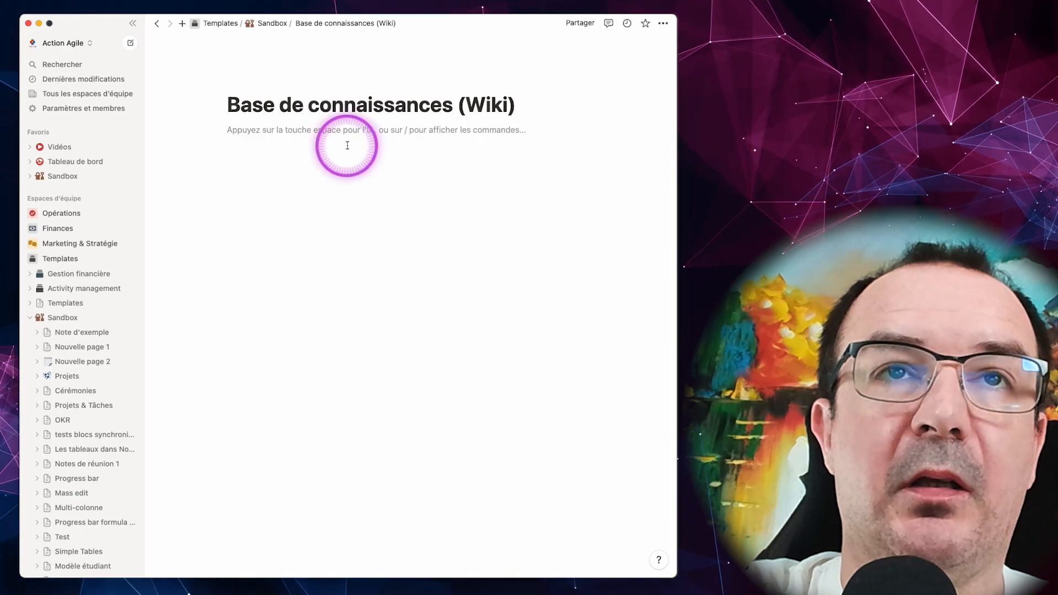
type("/")
key("Escape")
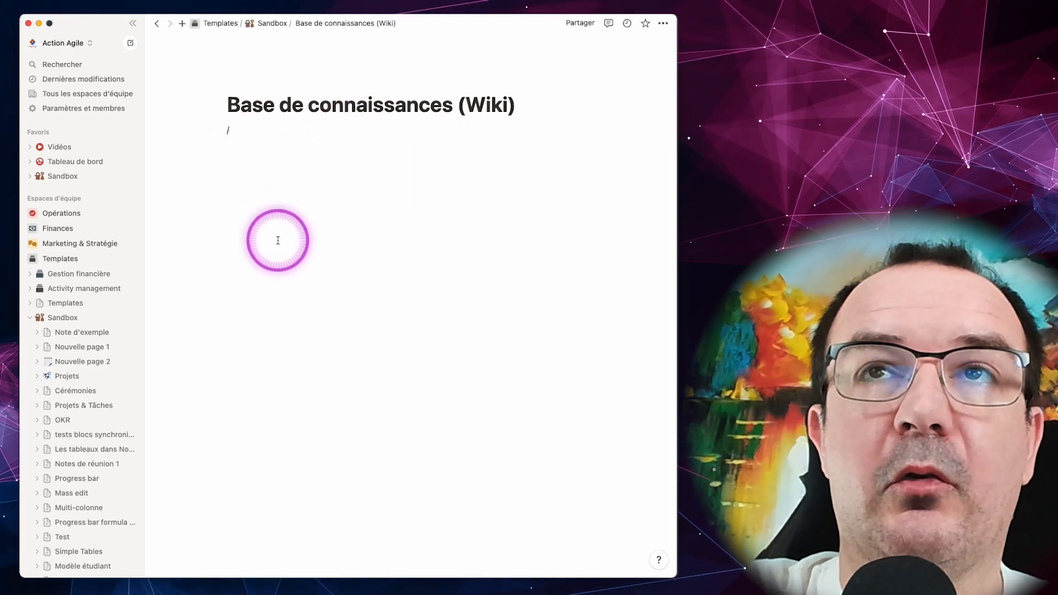
left_click(664, 24)
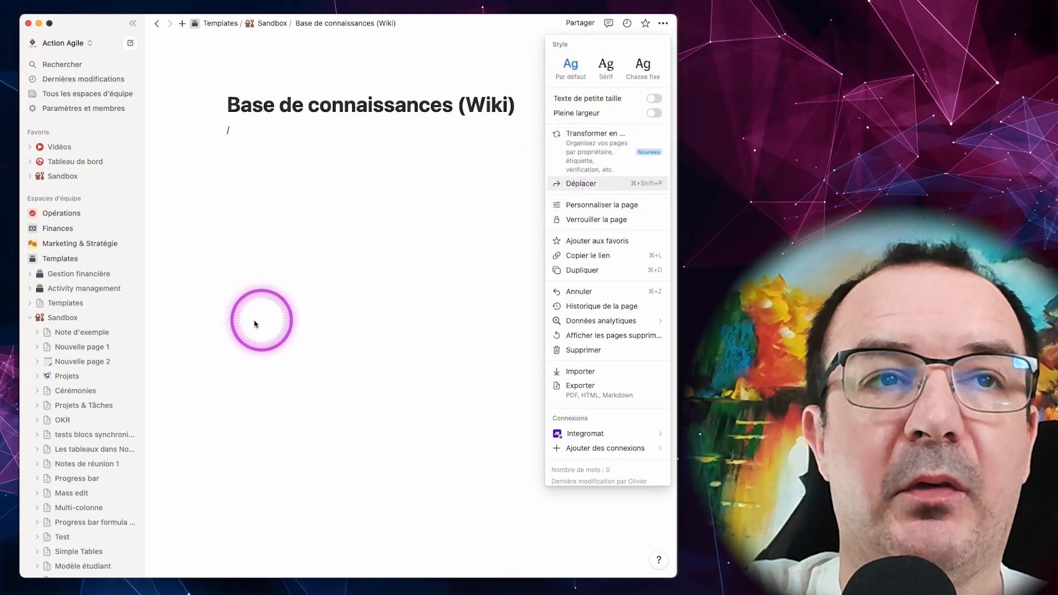
left_click(182, 325)
Step: Transform the "Base de connaissances (Wiki)" page into a wiki and go through the wiki feature introduction
scroll(82, 352, "down", 10)
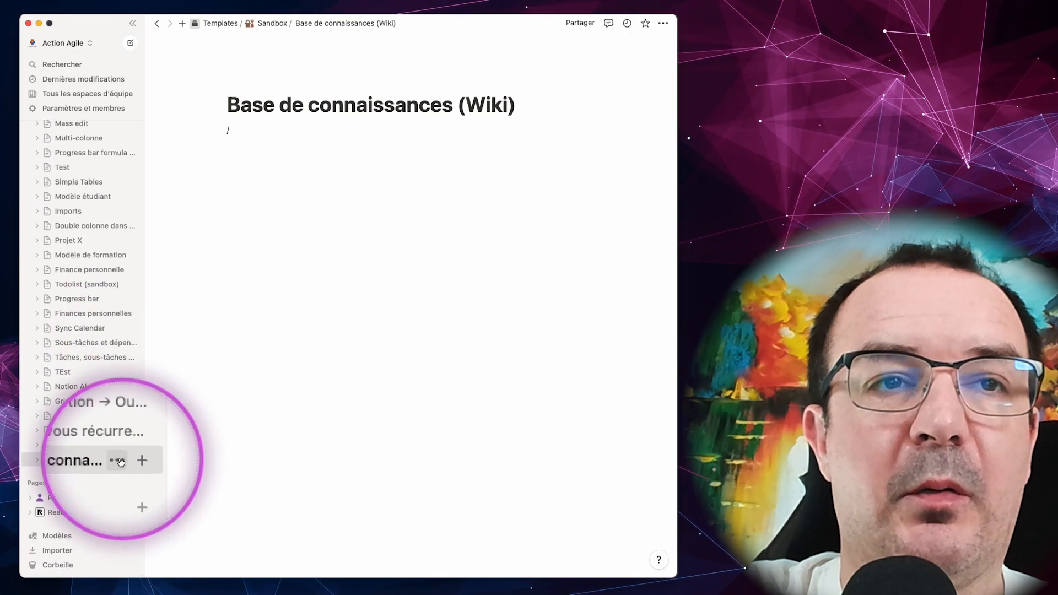
left_click(122, 462)
mouse_move(162, 424)
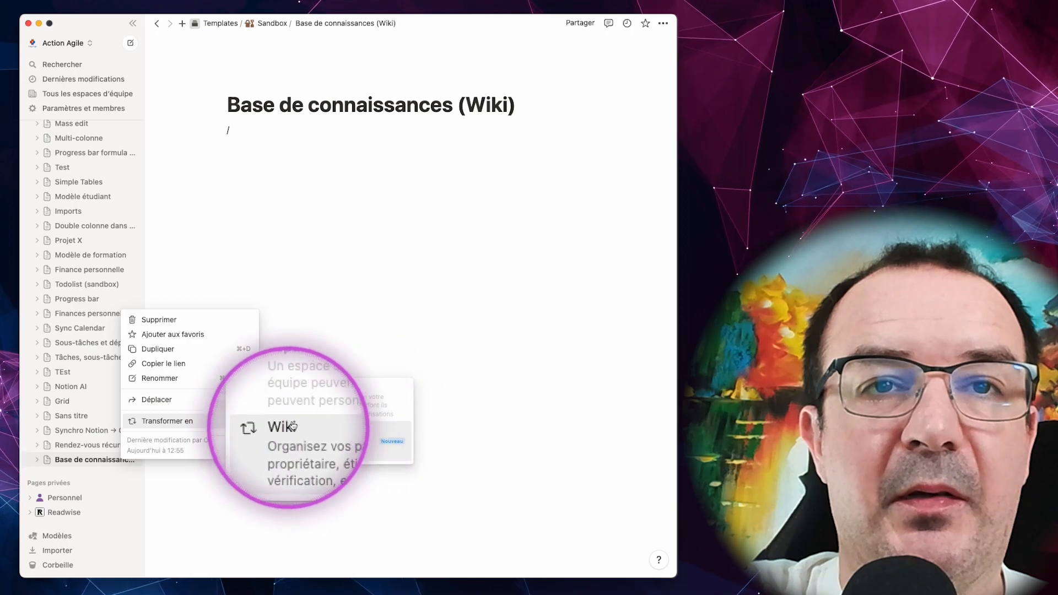
left_click(337, 432)
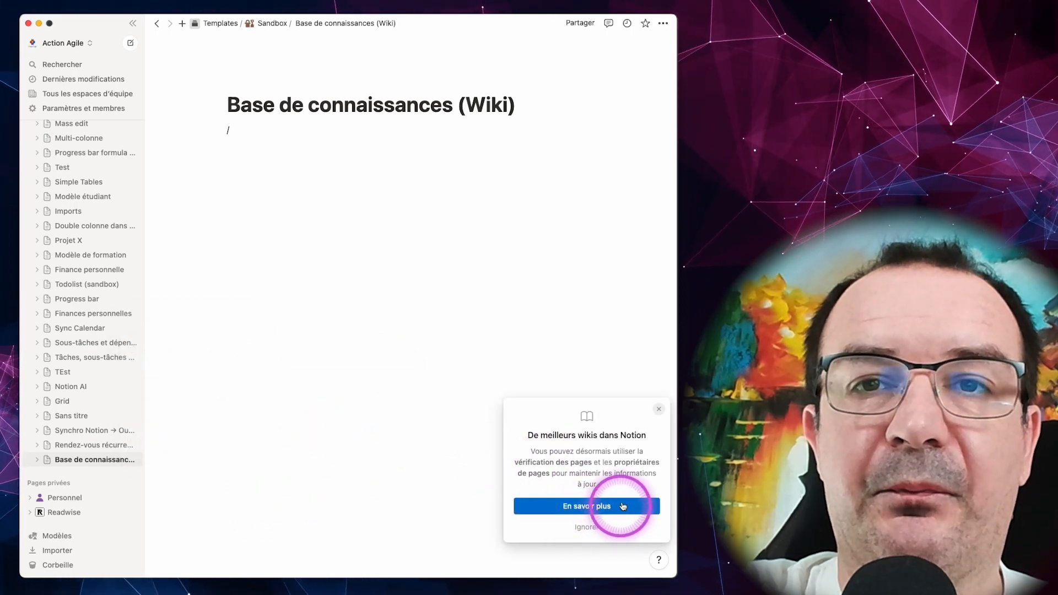
left_click(601, 505)
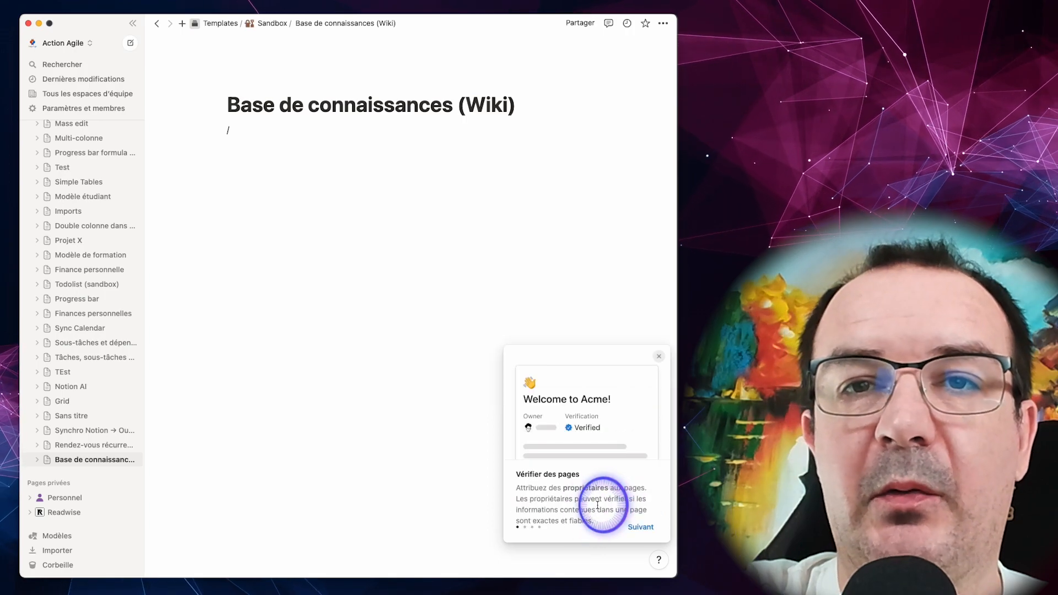
left_click(639, 527)
left_click(639, 527)
left_click(639, 527)
left_click(639, 527)
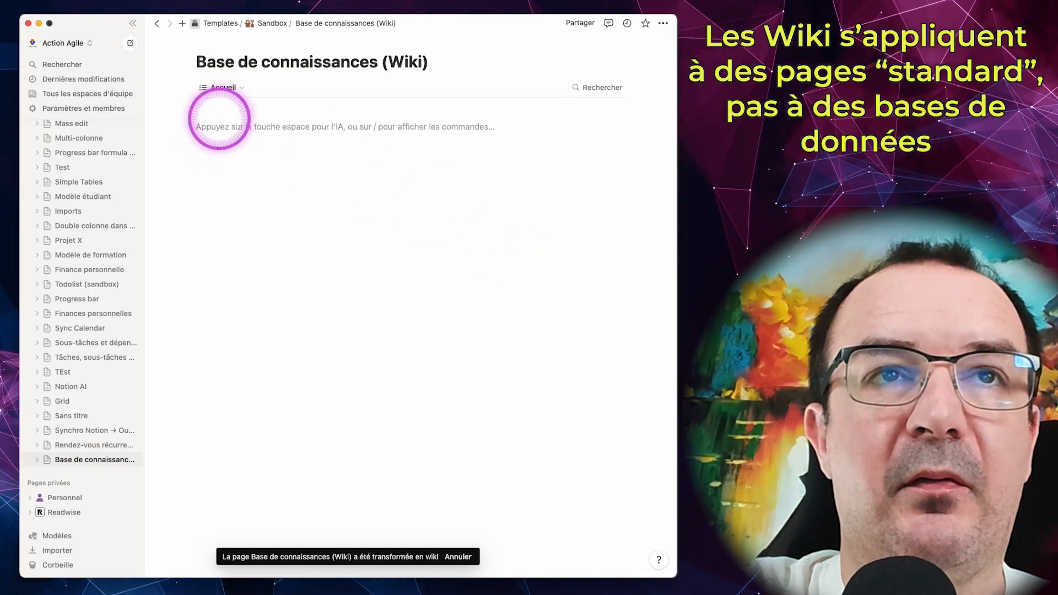
Step: Add the level-2 headings "Finances" and "Technologies" to the wiki home page and arrange them side by side in two columns
type("/h2")
key("Return")
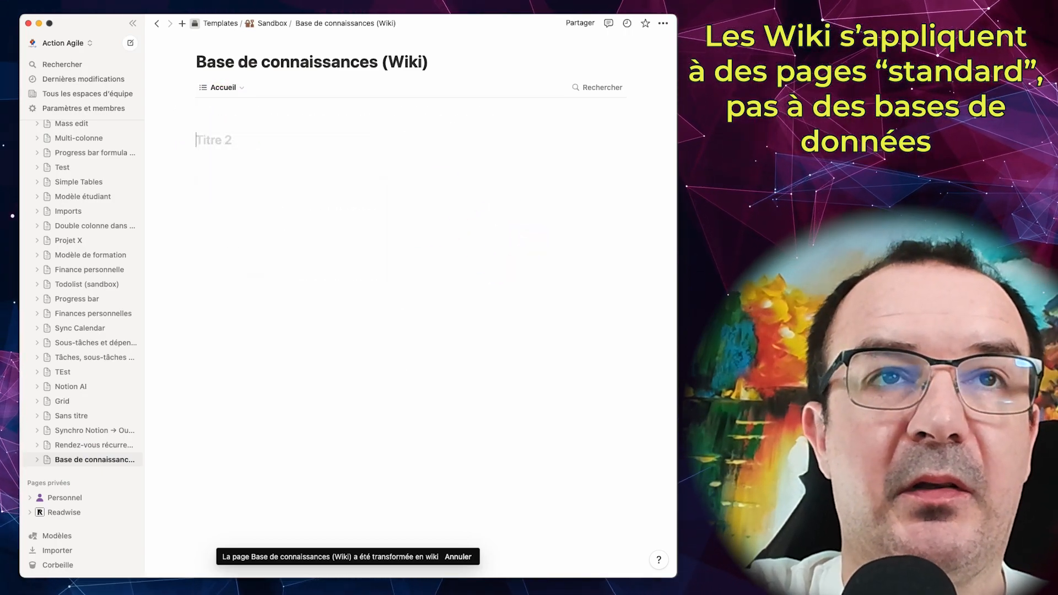
type("Finances")
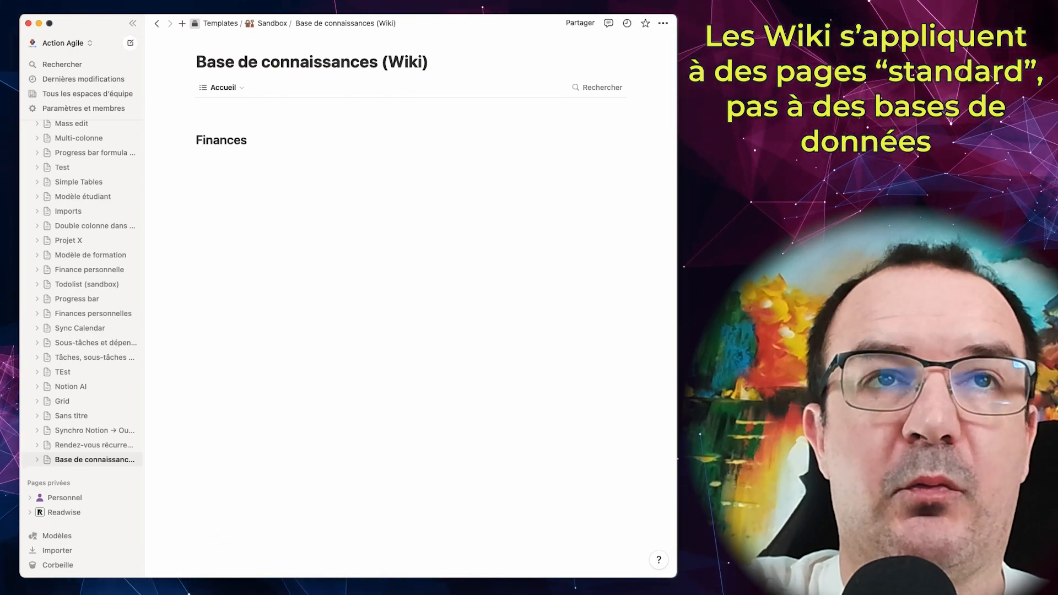
type("/")
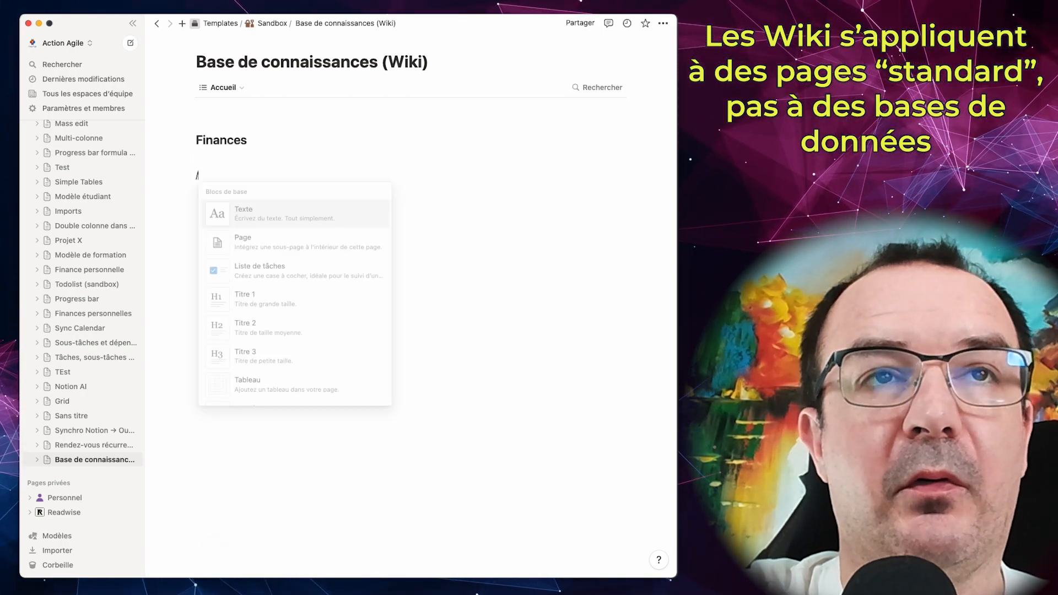
type("h2")
key("Return")
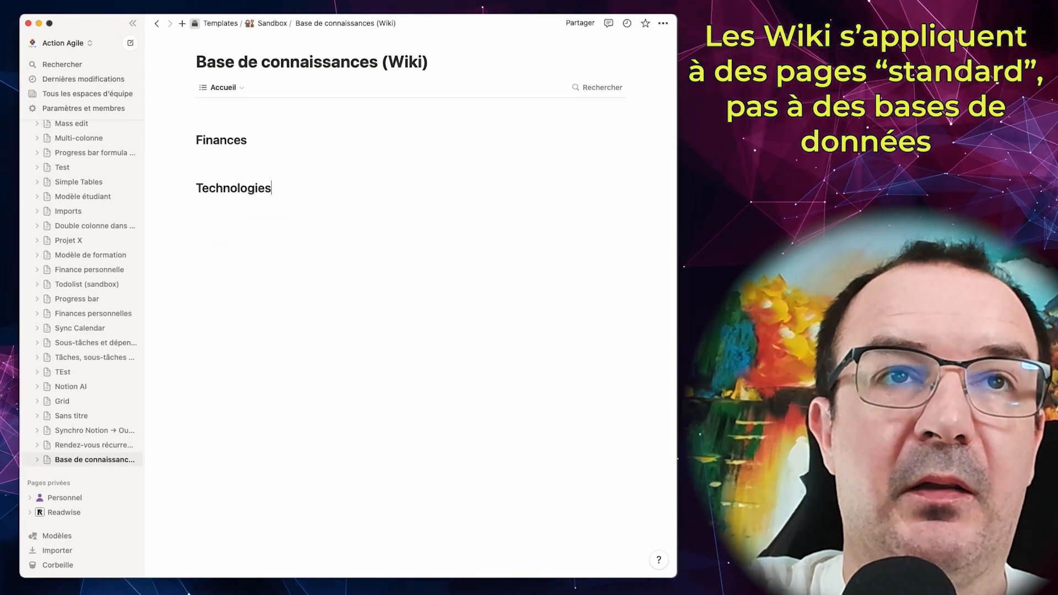
left_click_drag(189, 188, 628, 135)
Step: Add a subpage titled "Trésorerie" under the Finances heading, expand the wiki in the page tree, and start the subpage blank
left_click(259, 166)
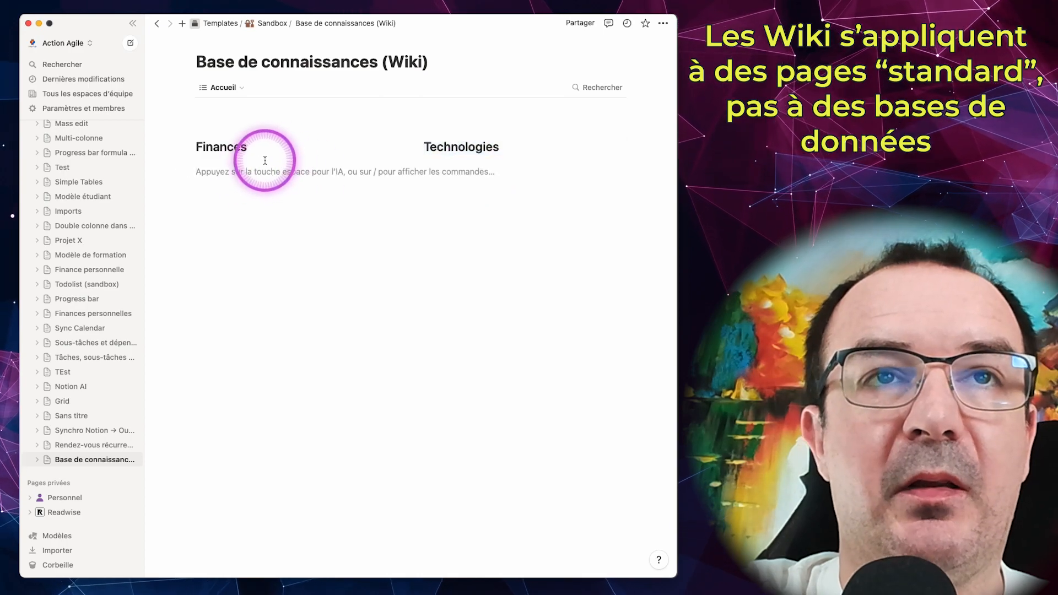
type("/page")
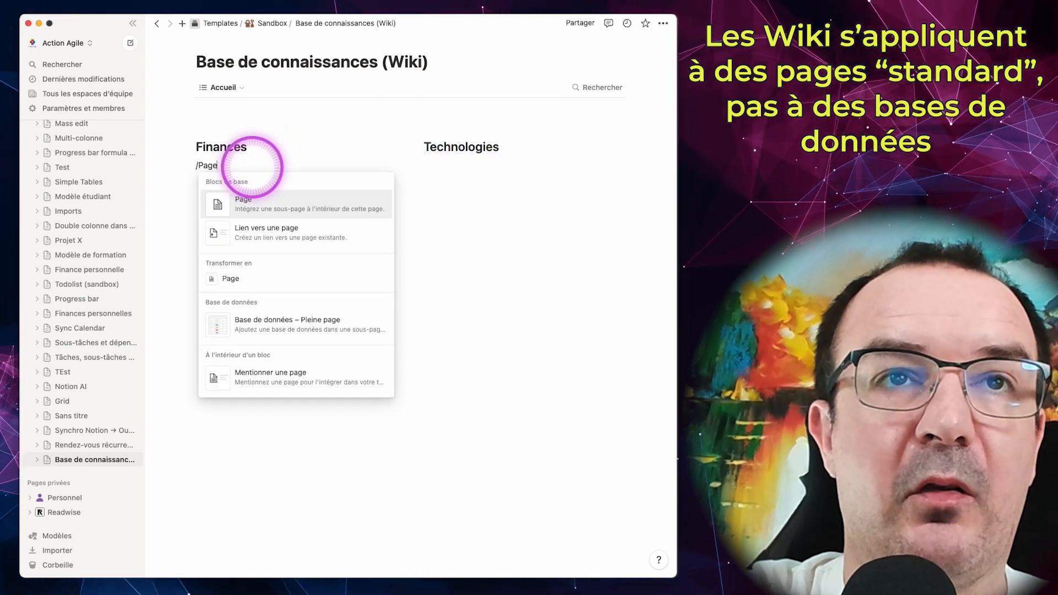
key("Return")
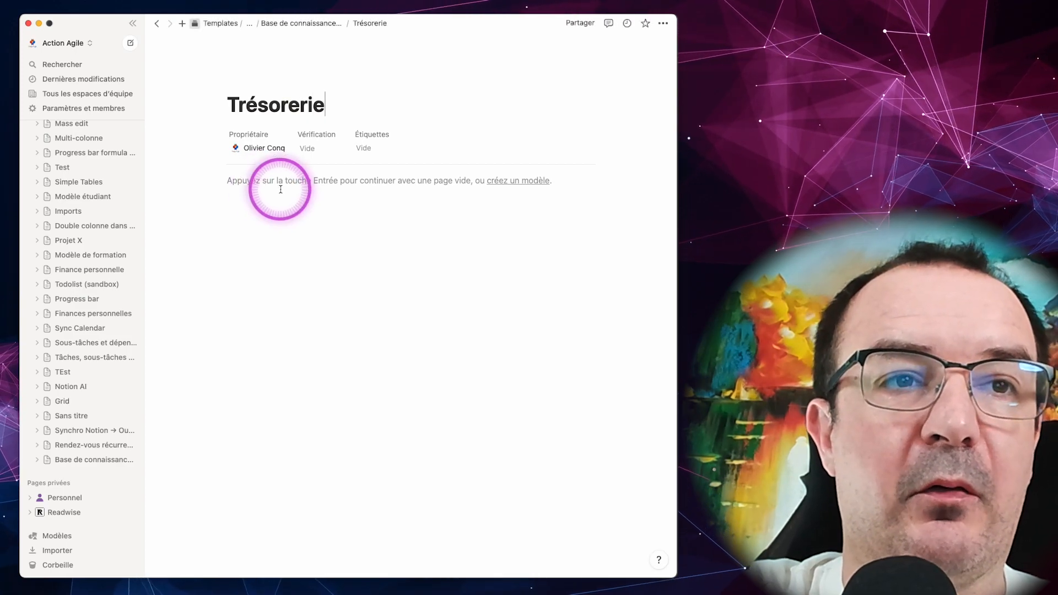
left_click(46, 466)
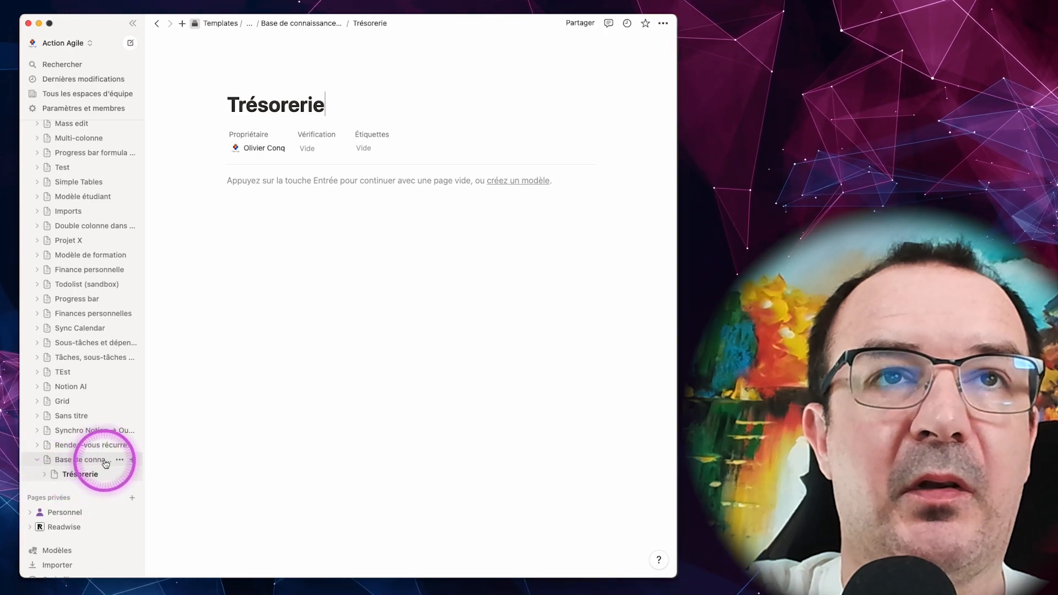
left_click(333, 189)
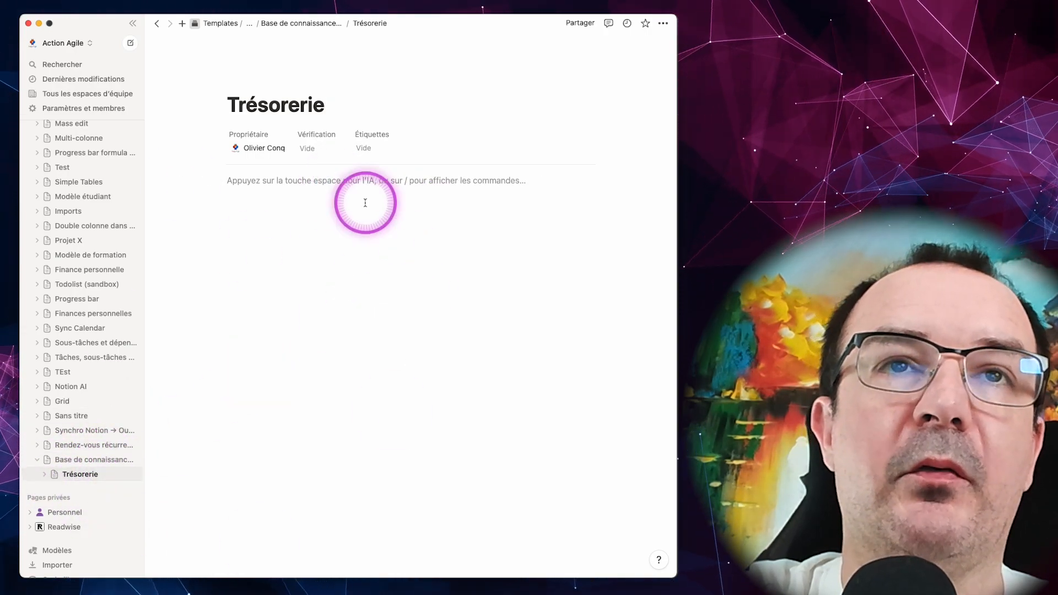
Step: Return to the wiki's main page and switch it to the "Toutes les pages" view
left_click(88, 459)
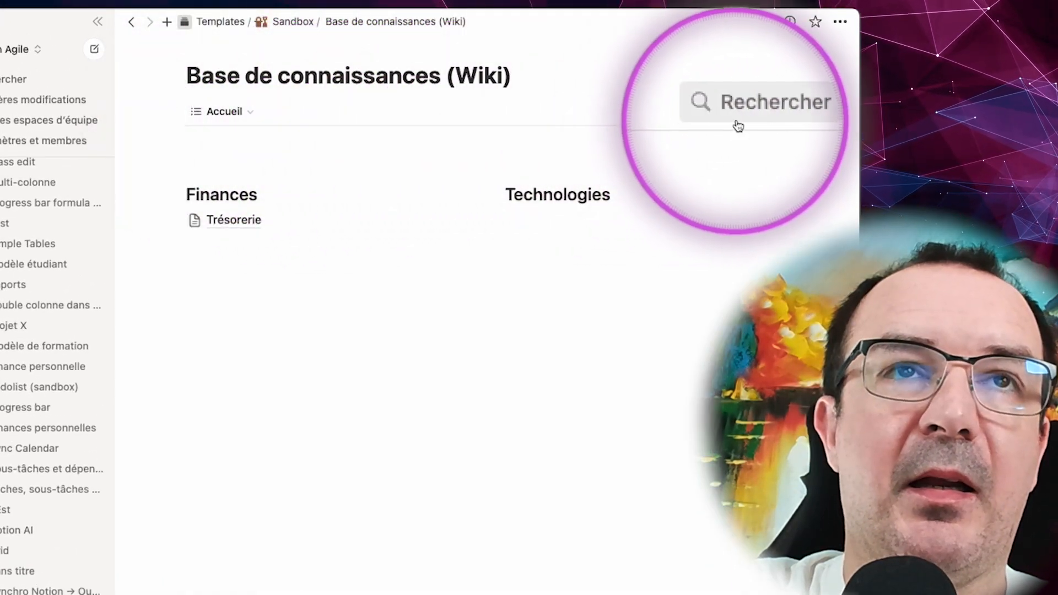
left_click(220, 112)
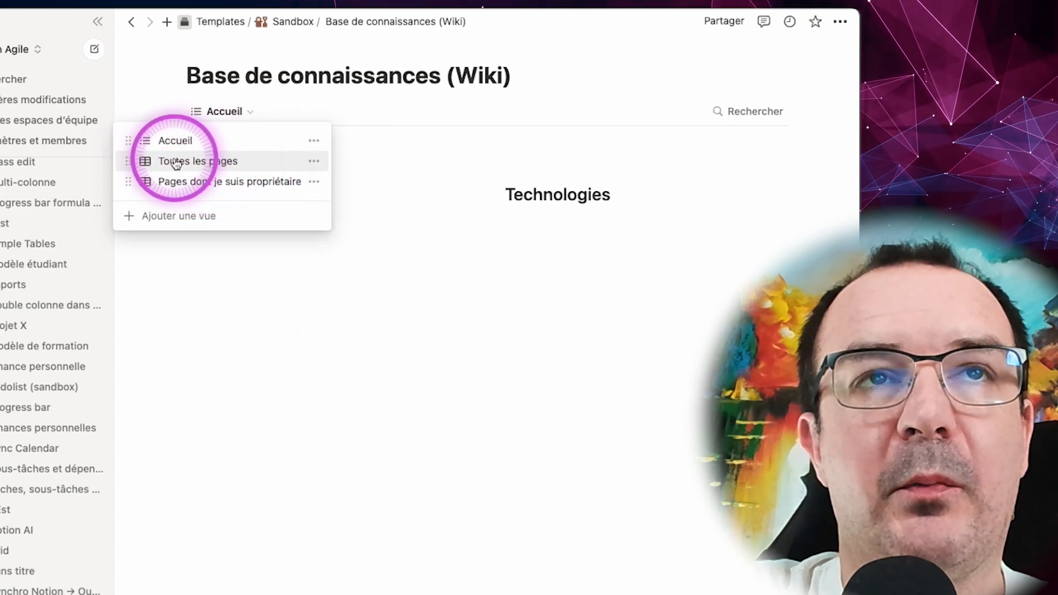
left_click(176, 162)
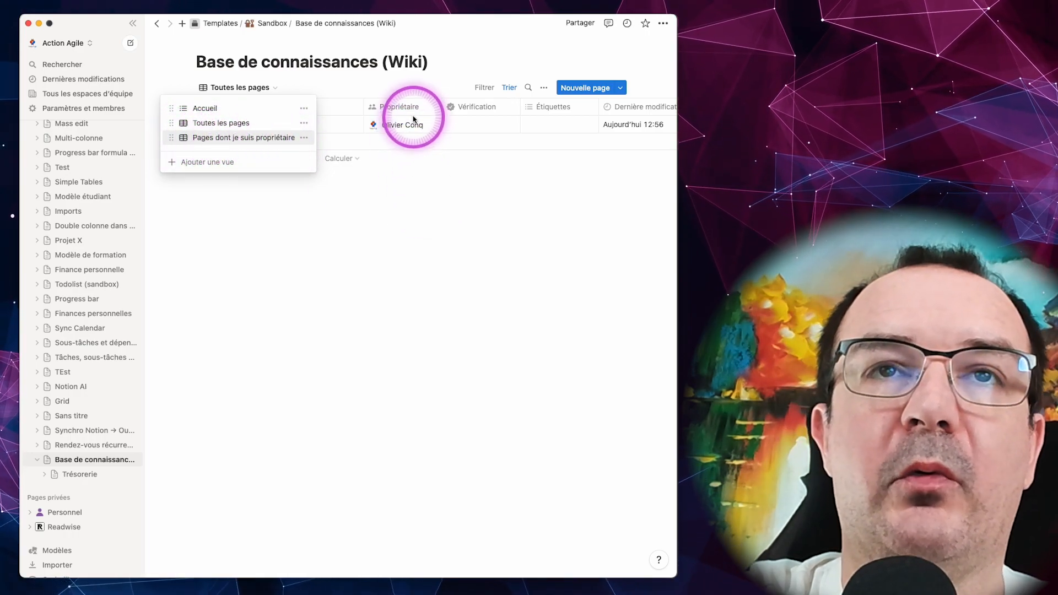
left_click(374, 156)
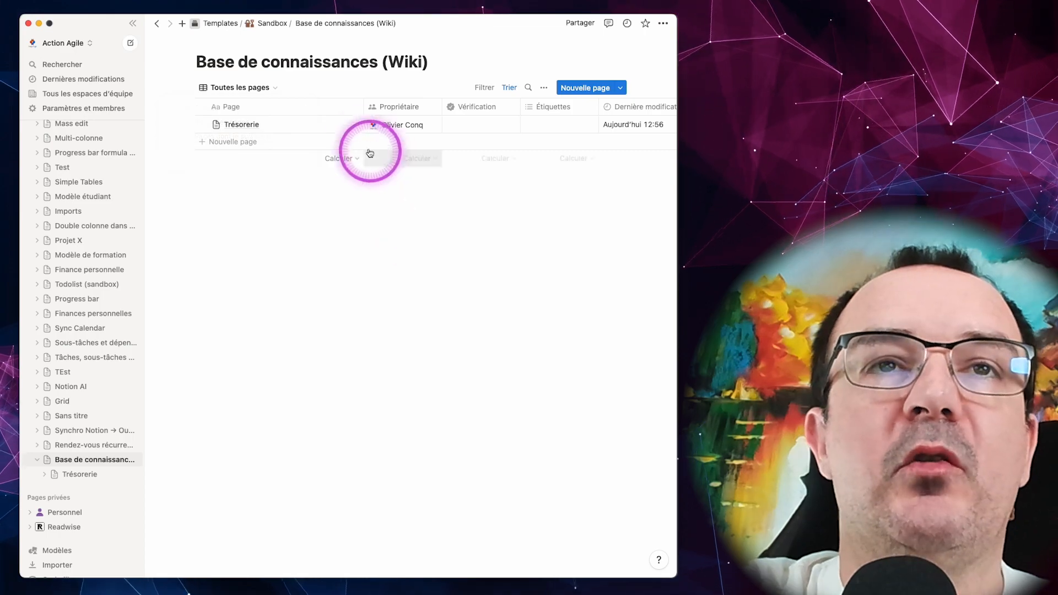
Step: Open the Trésorerie page from the table and inspect its additional properties
left_click(342, 126)
left_click(440, 163)
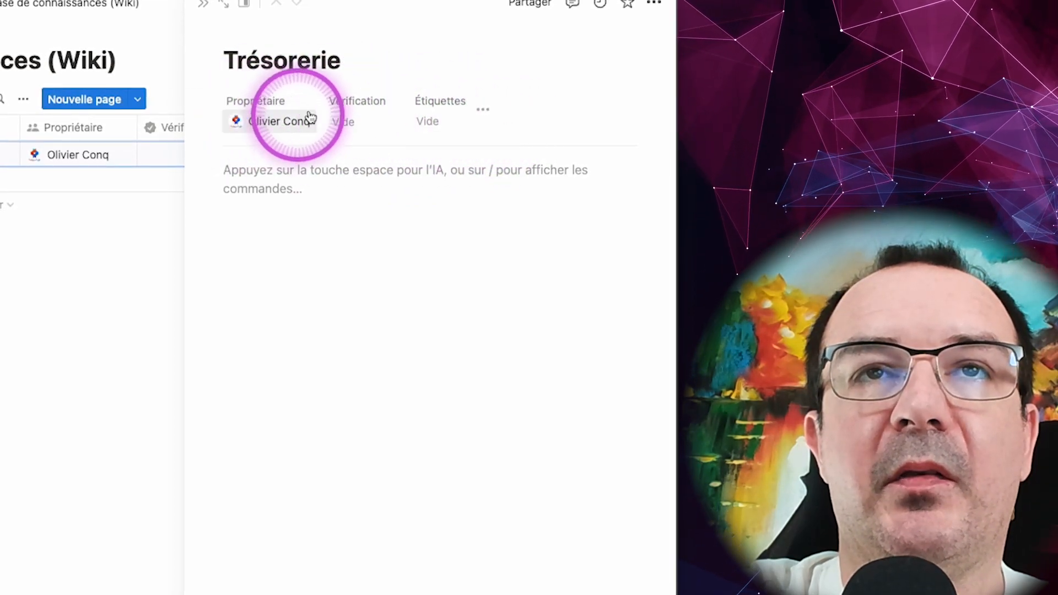
left_click(489, 117)
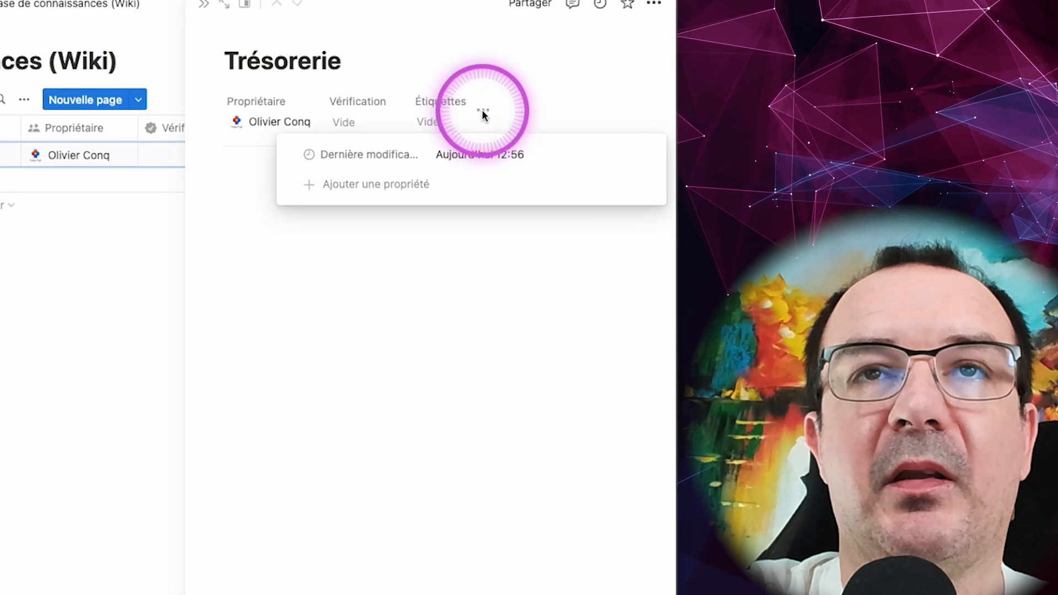
left_click(375, 194)
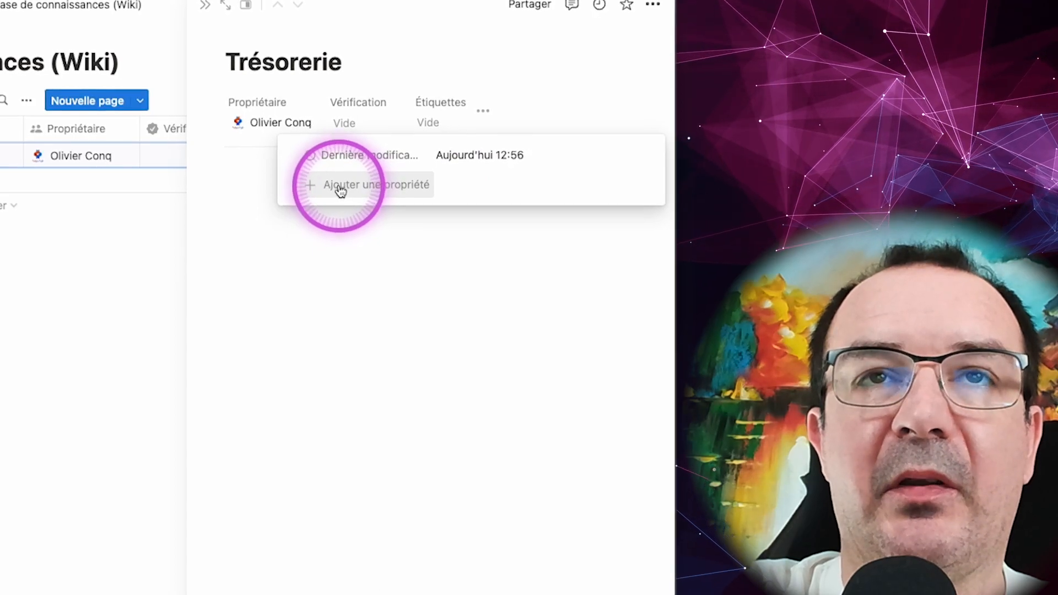
left_click(344, 165)
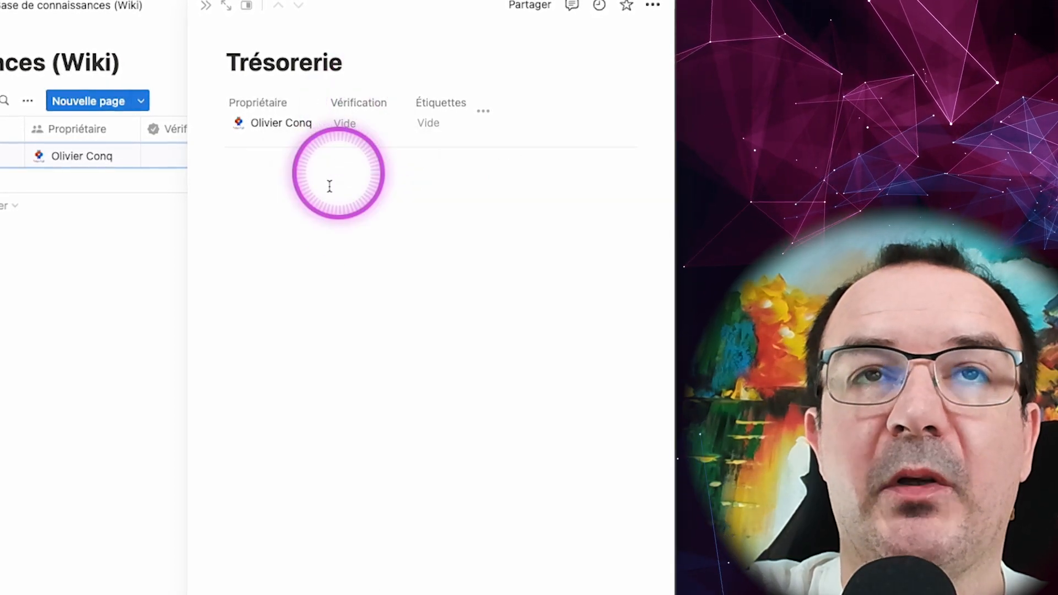
Step: Write "Trésorerie d’entreprise" in the Trésorerie page and have the AI generate a paragraph below it, keeping the result
left_click(314, 184)
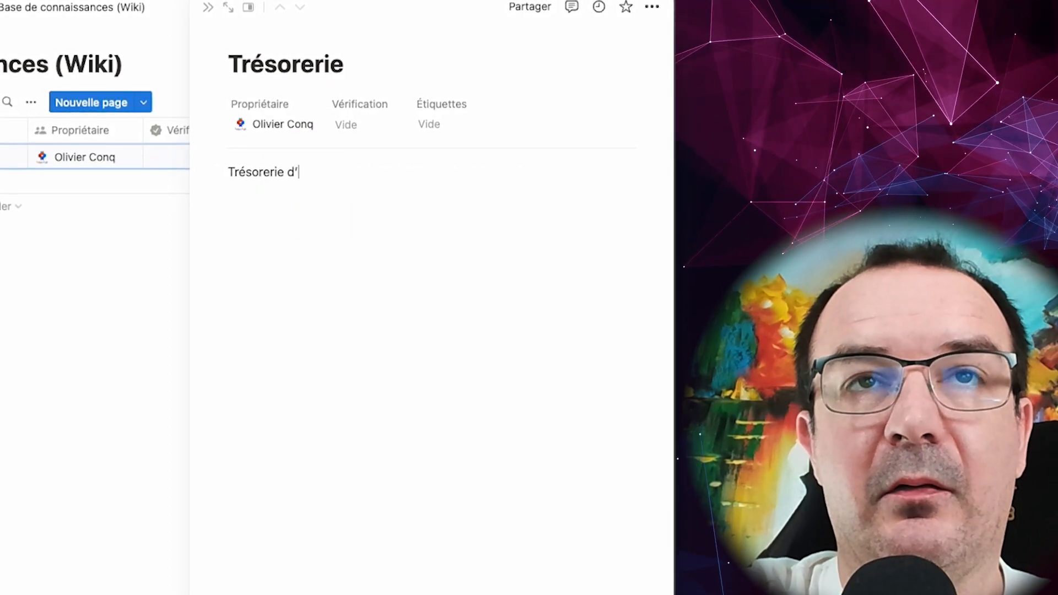
type("Trésorerie d’entreprise")
key("Return")
key("space")
left_click(320, 256)
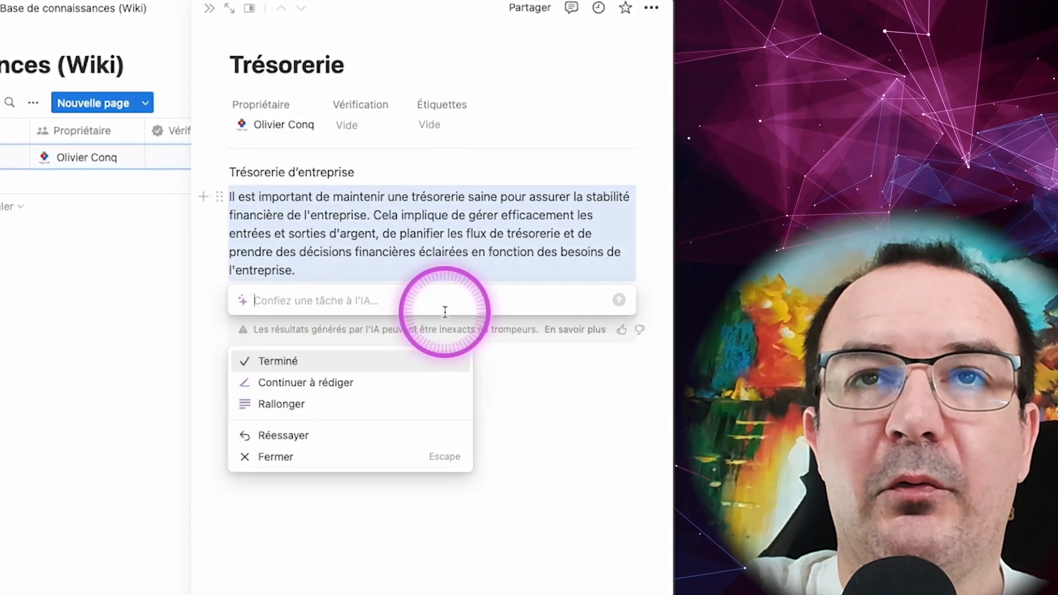
key("Return")
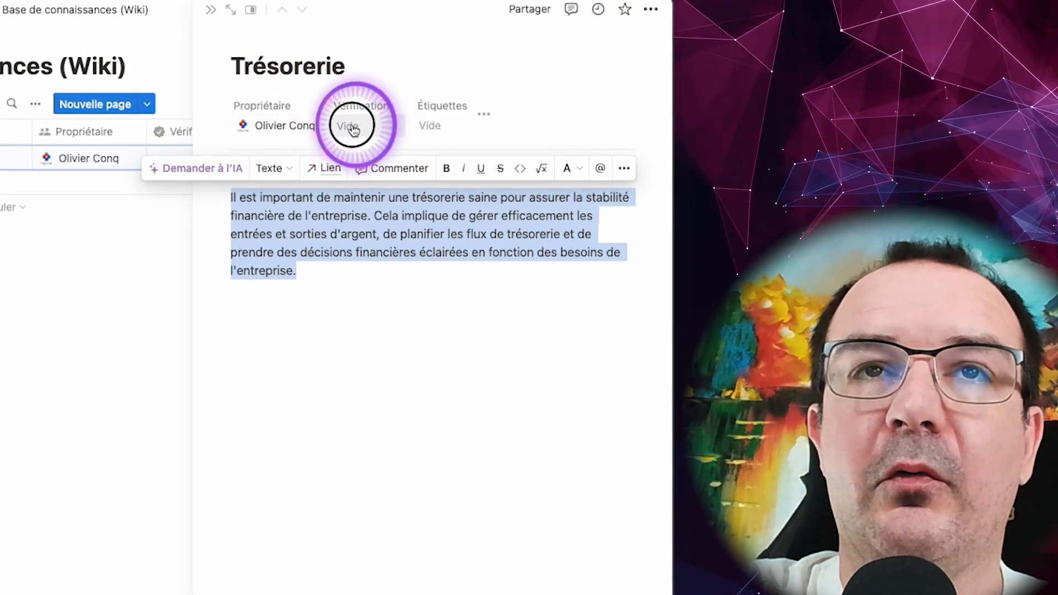
Step: Verify the Trésorerie page for 30 days
left_click(351, 126)
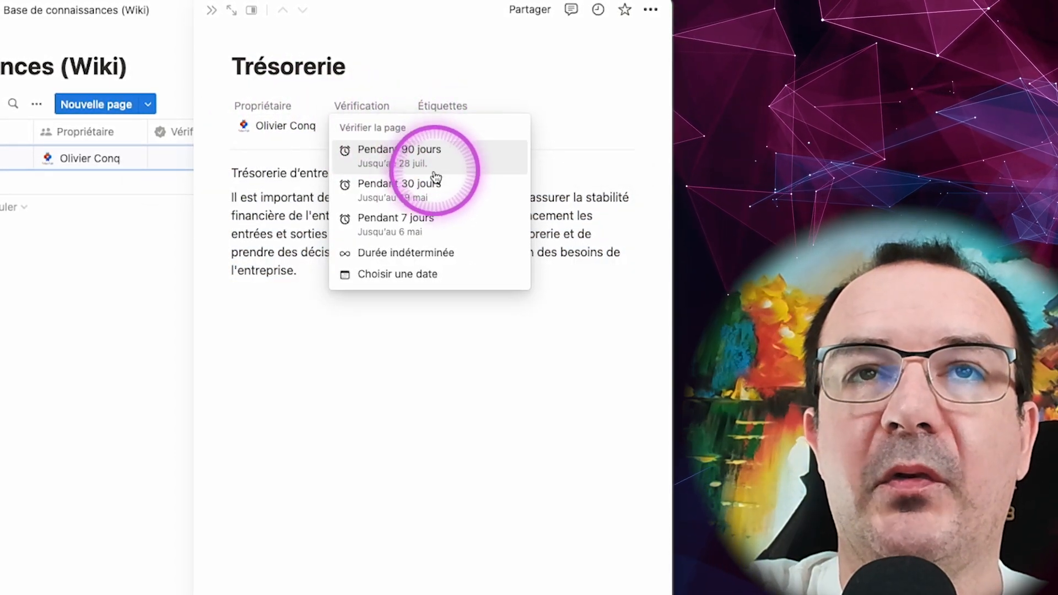
left_click(416, 189)
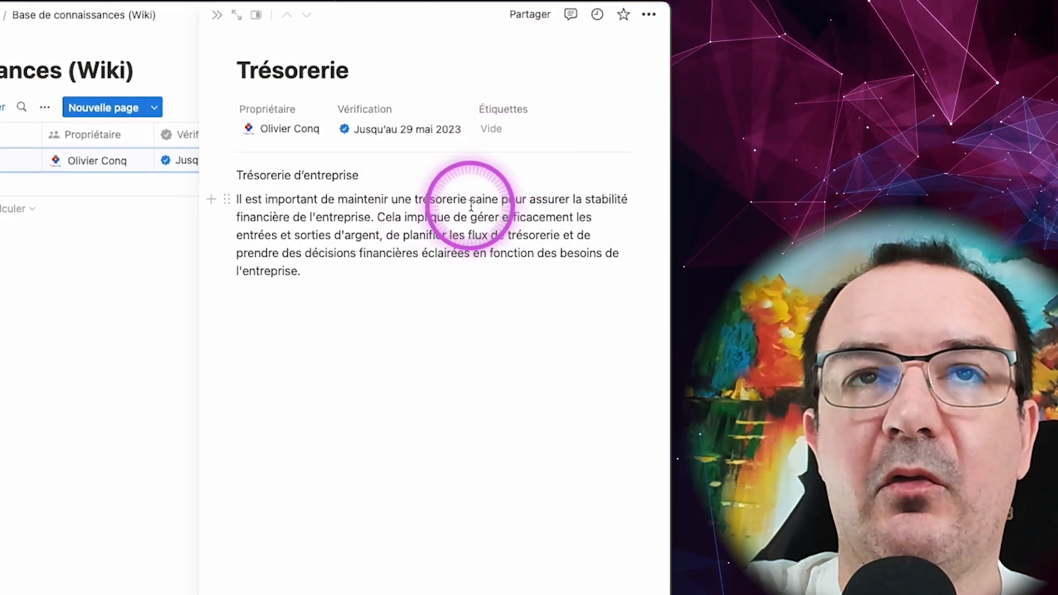
Step: Close the Trésorerie page and examine the wiki's property list and the types available for a new property
left_click(226, 24)
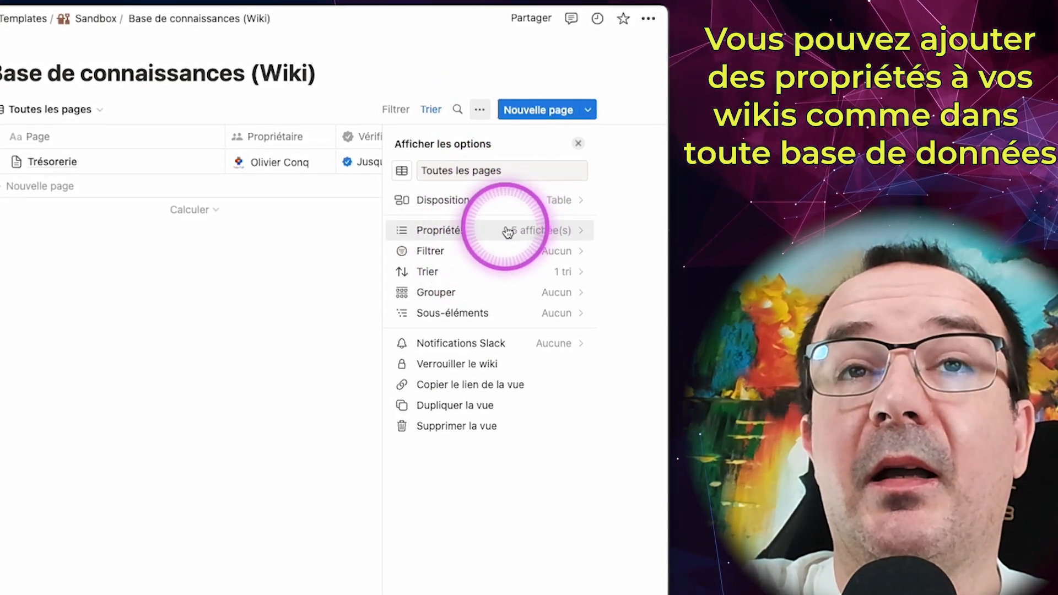
left_click(510, 234)
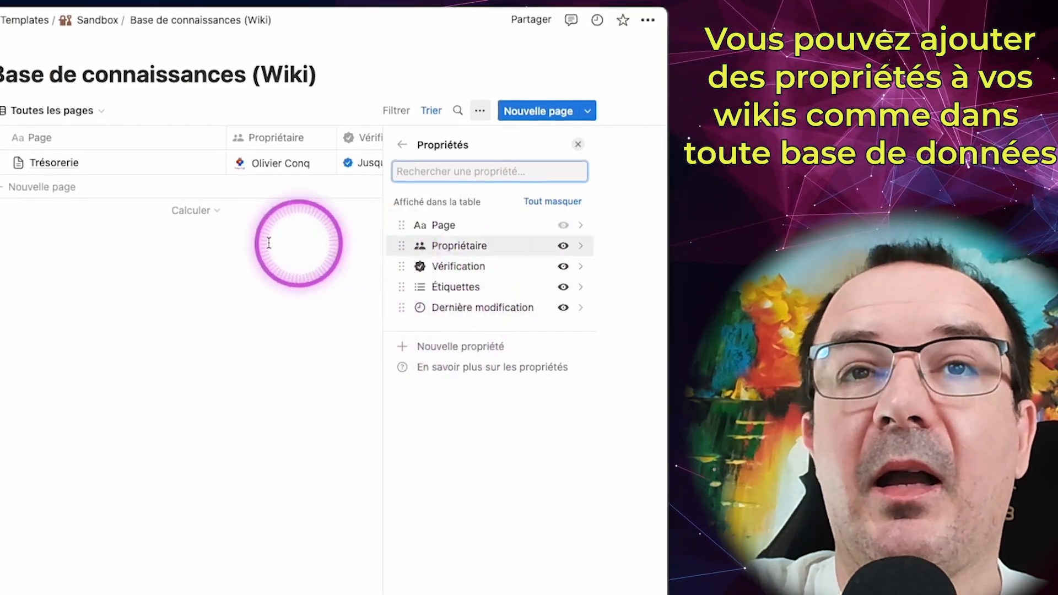
left_click(459, 347)
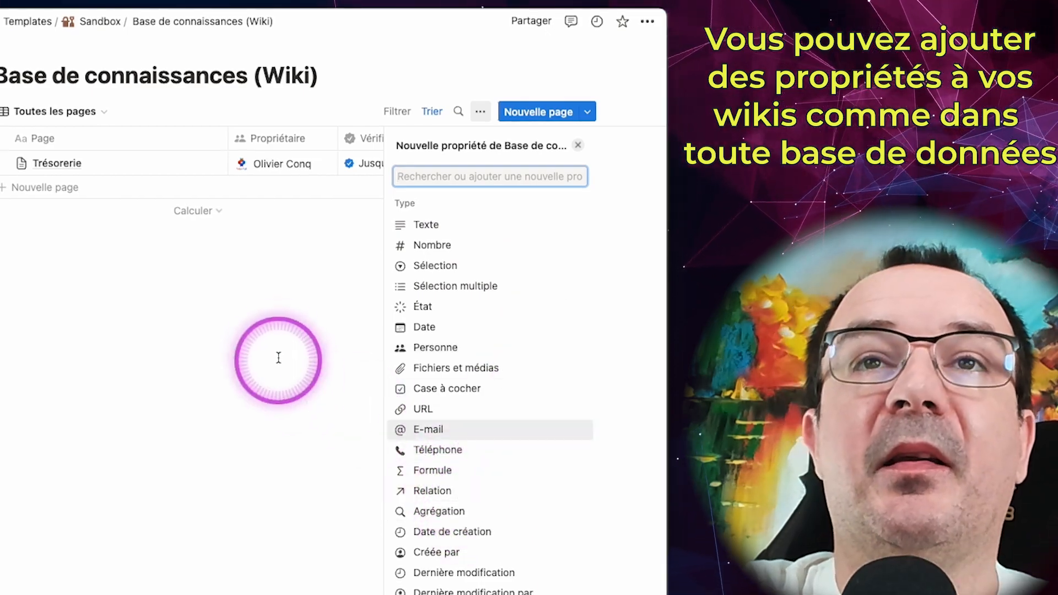
left_click(577, 145)
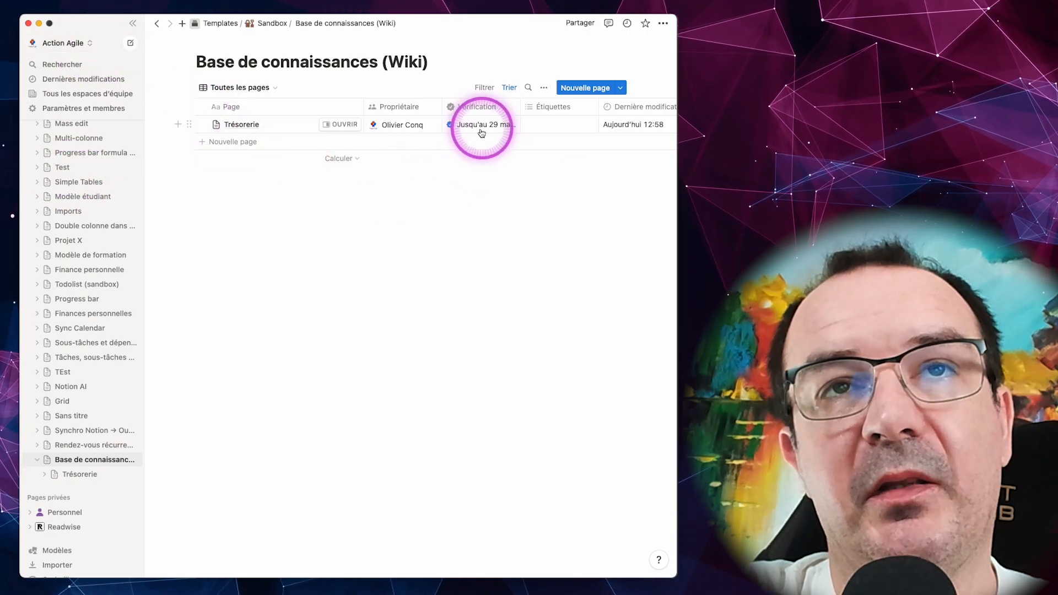
Step: Switch to the Action Agile workspace under the last listed account and open "Base de connaissances (Wiki)" from the Sandbox page
mouse_move(500, 128)
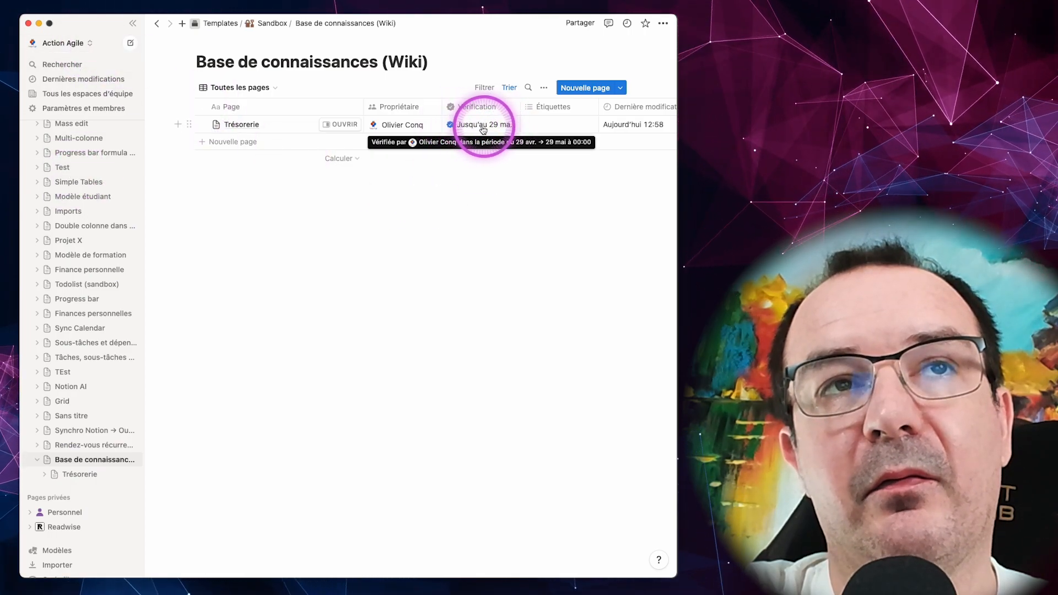
left_click(92, 45)
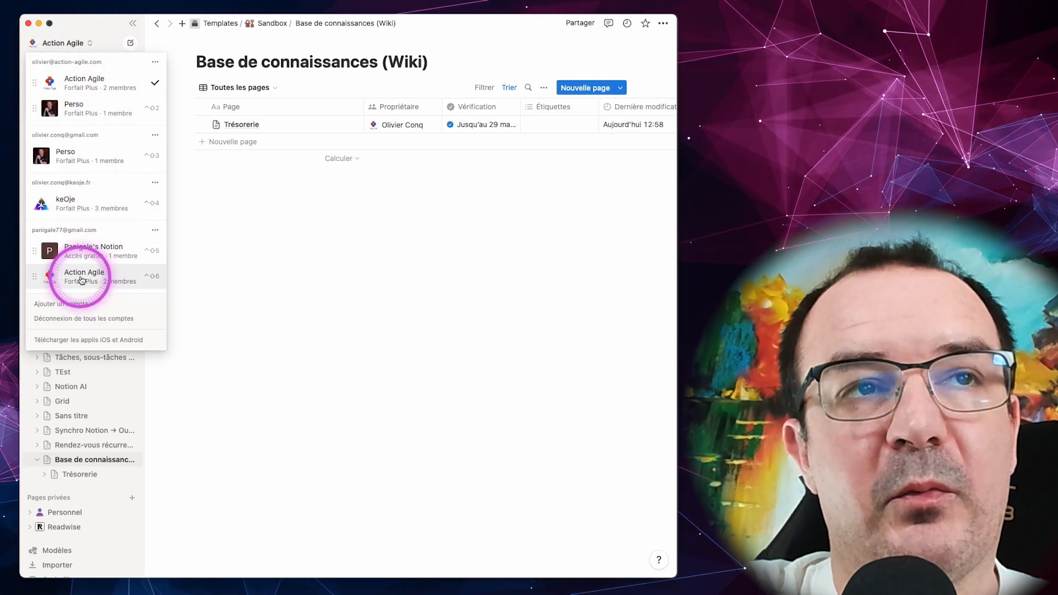
left_click(80, 277)
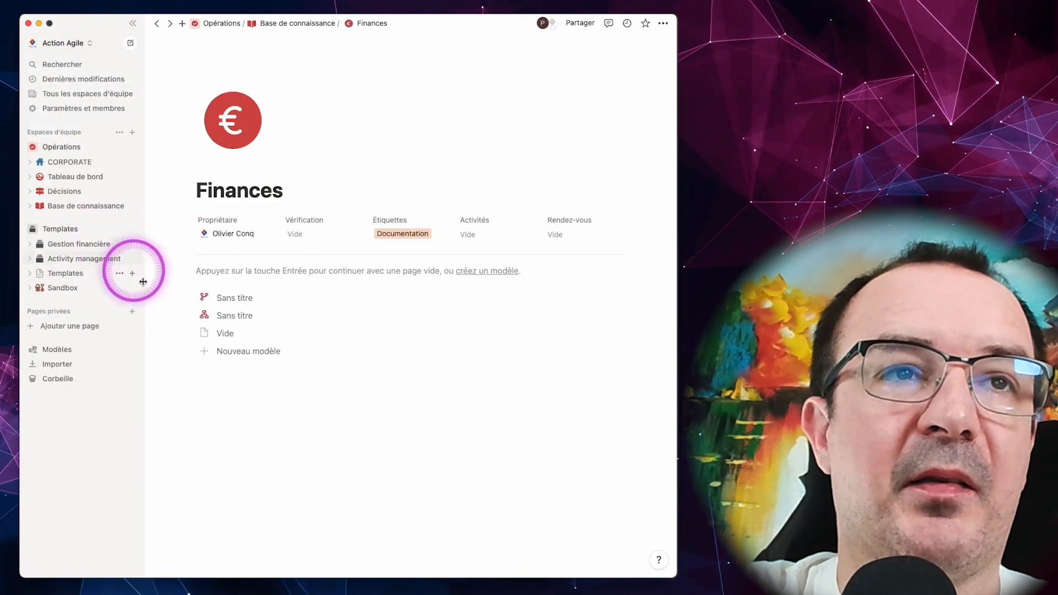
left_click(68, 290)
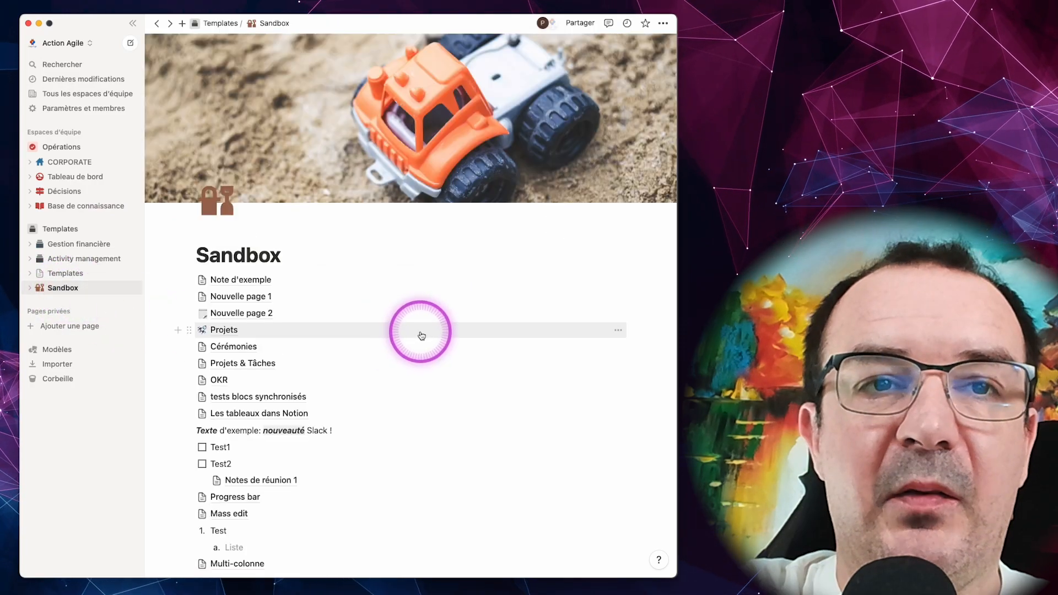
scroll(485, 446, "down", 10)
scroll(473, 440, "down", 10)
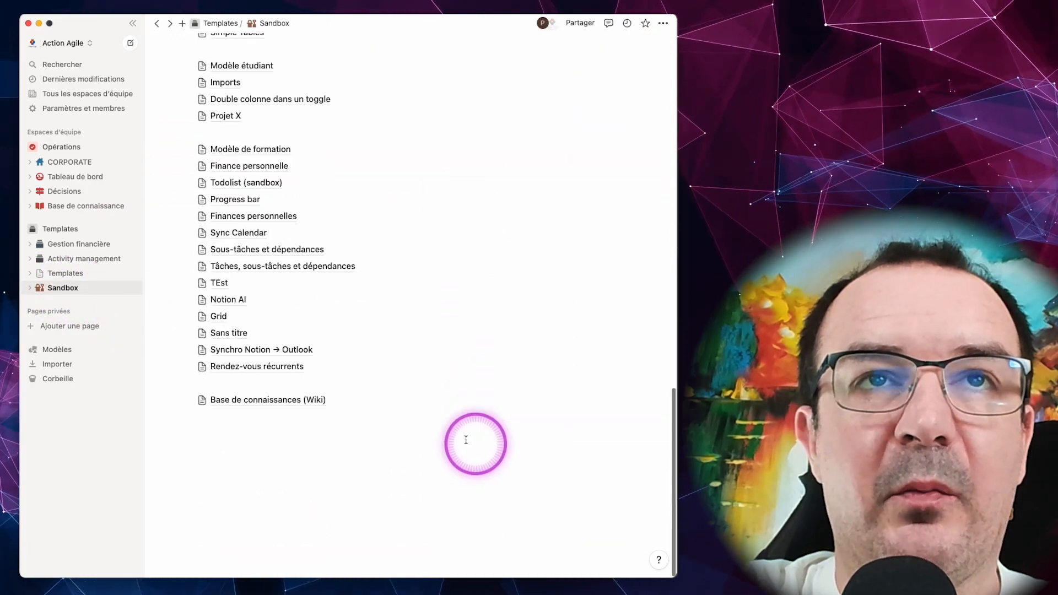
left_click(279, 401)
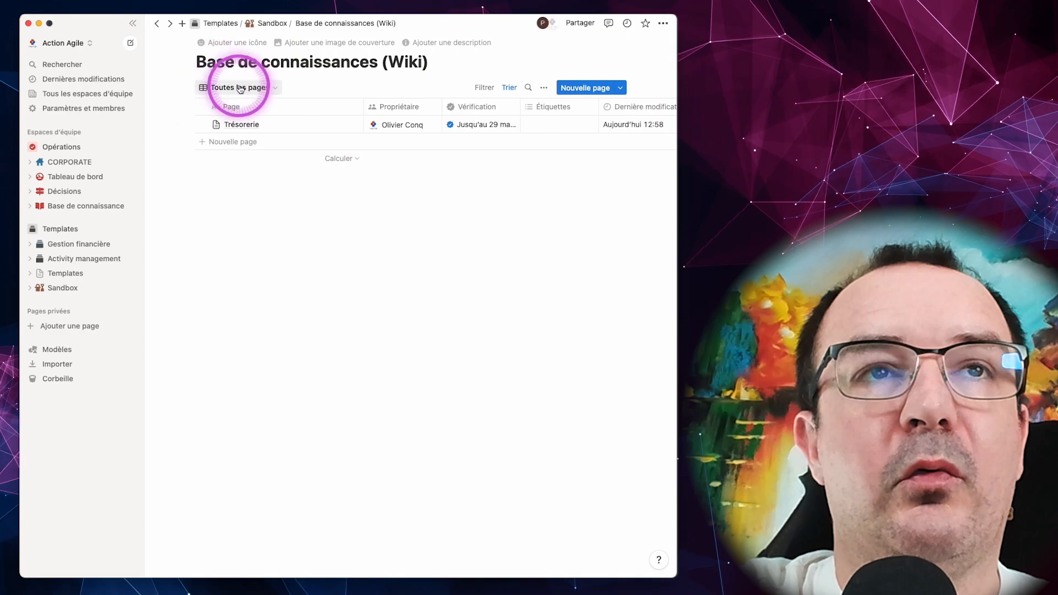
Step: Open the Trésorerie page from the wiki's Accueil view and add the lines "Fcxvcfxvc" and "vcvcvcvc" below its paragraph
left_click(247, 89)
left_click(205, 108)
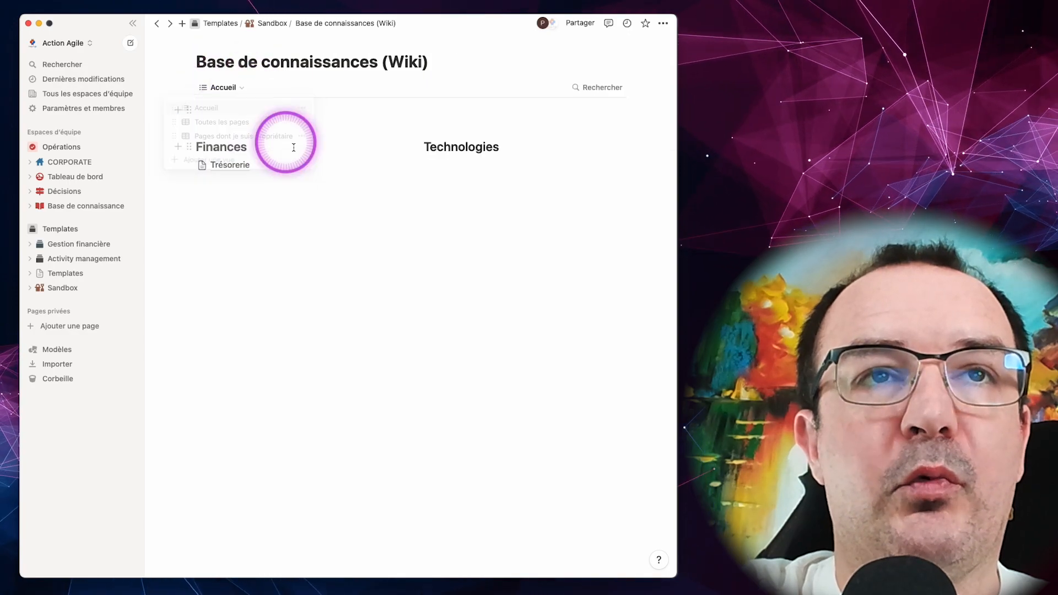
left_click(230, 164)
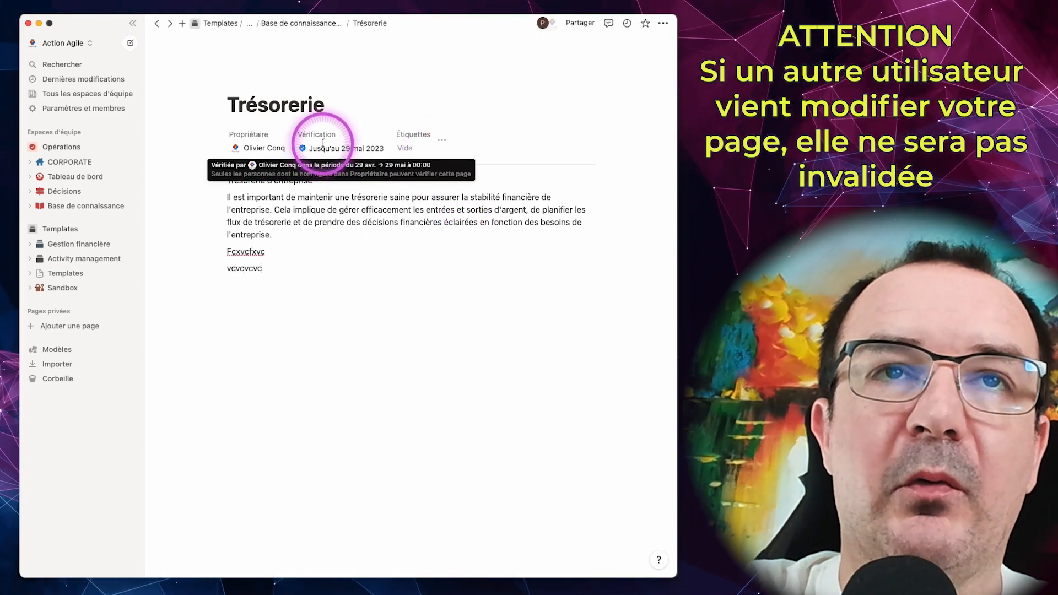
mouse_move(352, 155)
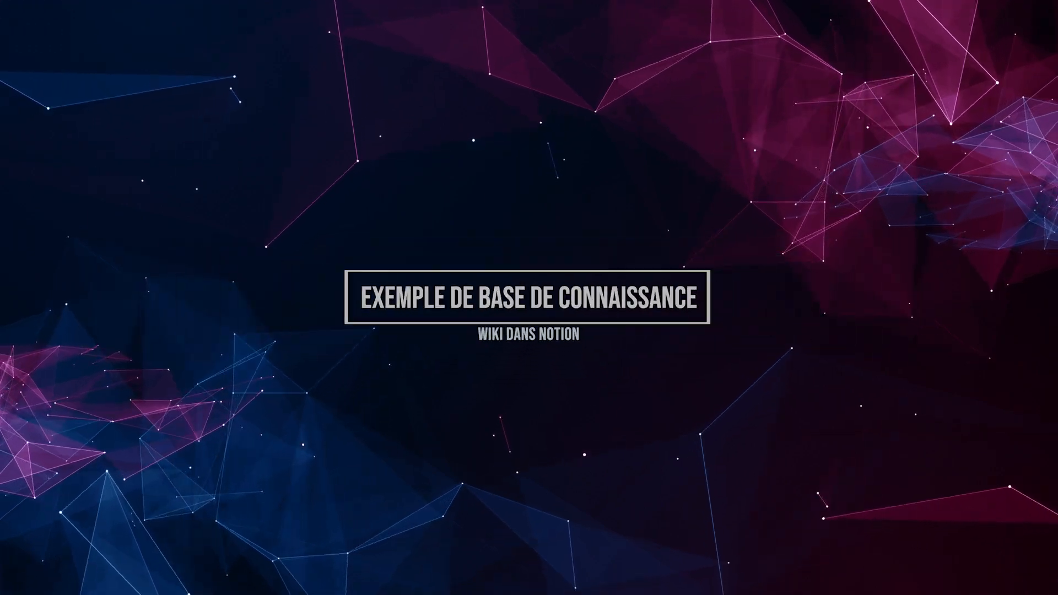
Step: Expand the Opérations team space and switch its "Base de connaissance" wiki to the "Toutes les pages" view
left_click(403, 117)
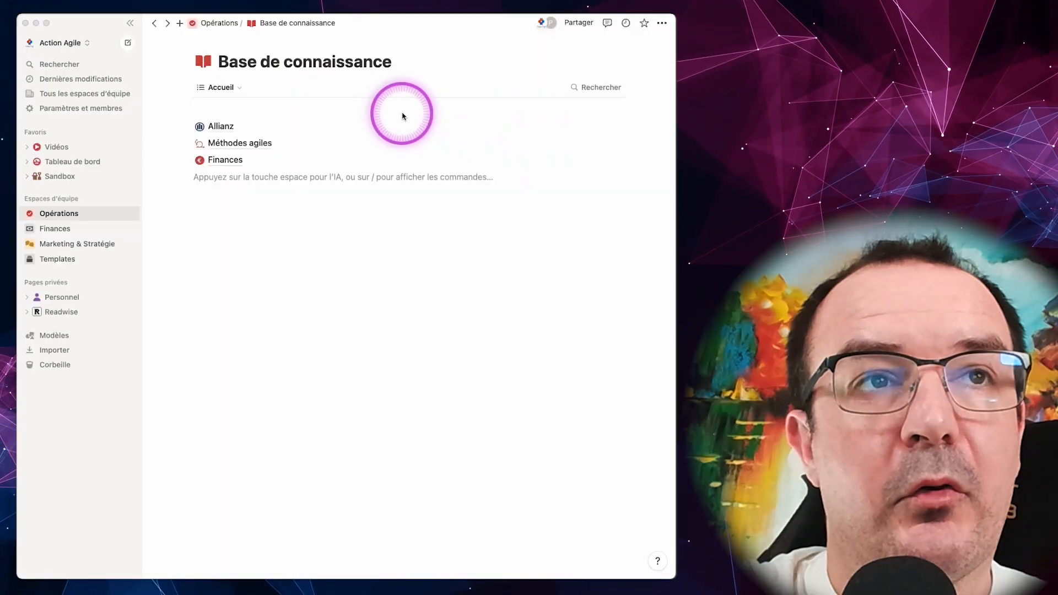
left_click(85, 216)
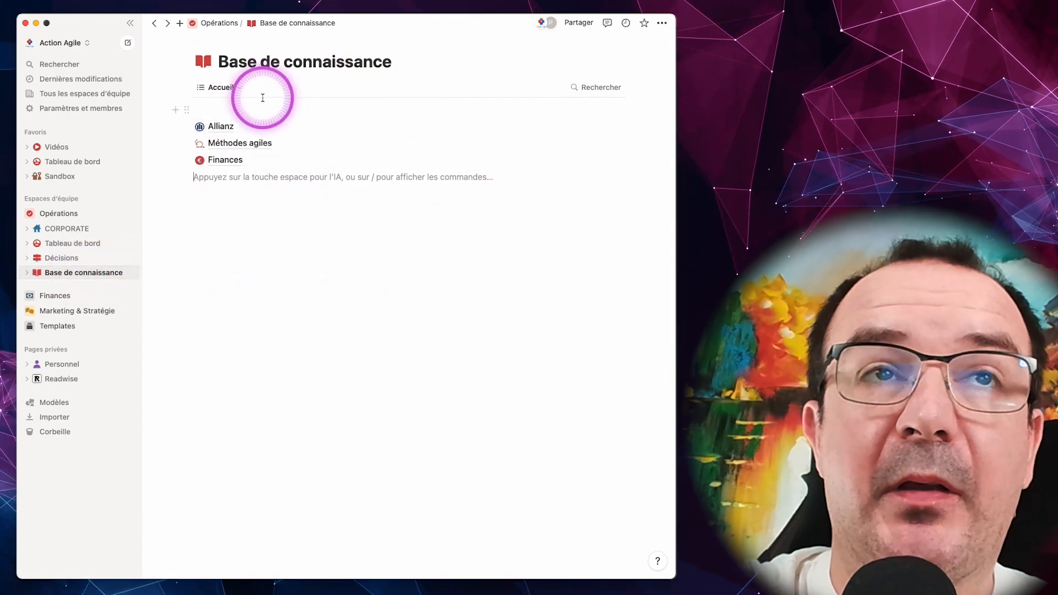
left_click(237, 92)
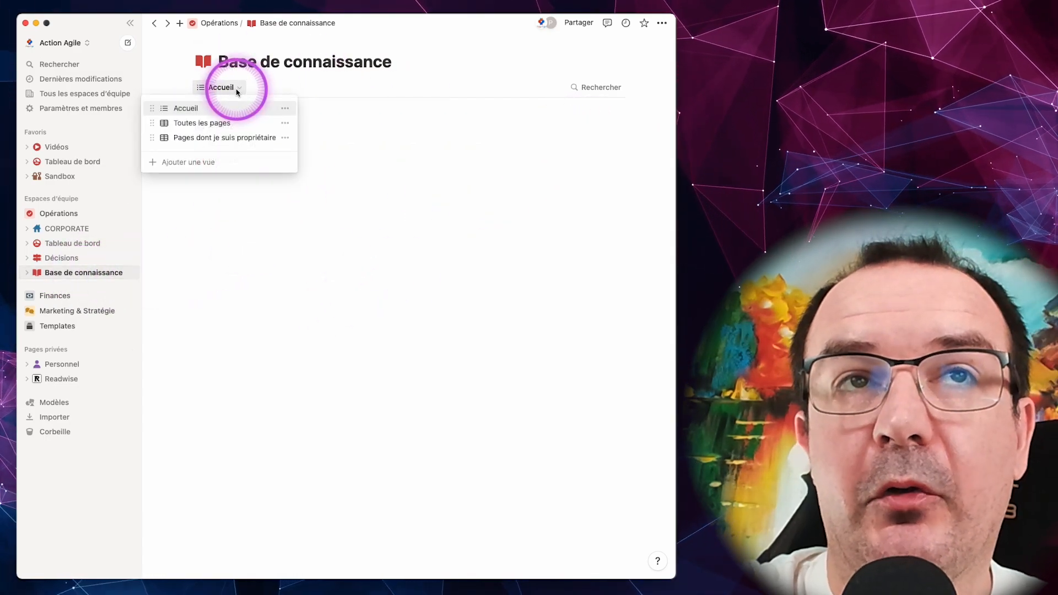
left_click(212, 126)
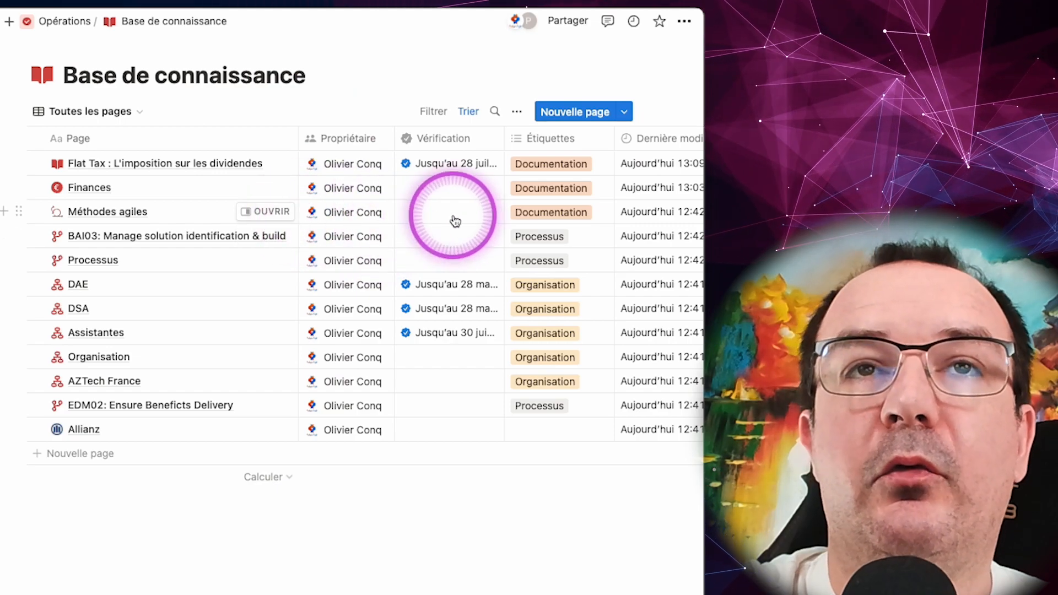
Step: Examine the verification, tag, Activités and Rendez-vous columns across all pages of the Base de connaissance table
scroll(455, 221, "right", 7)
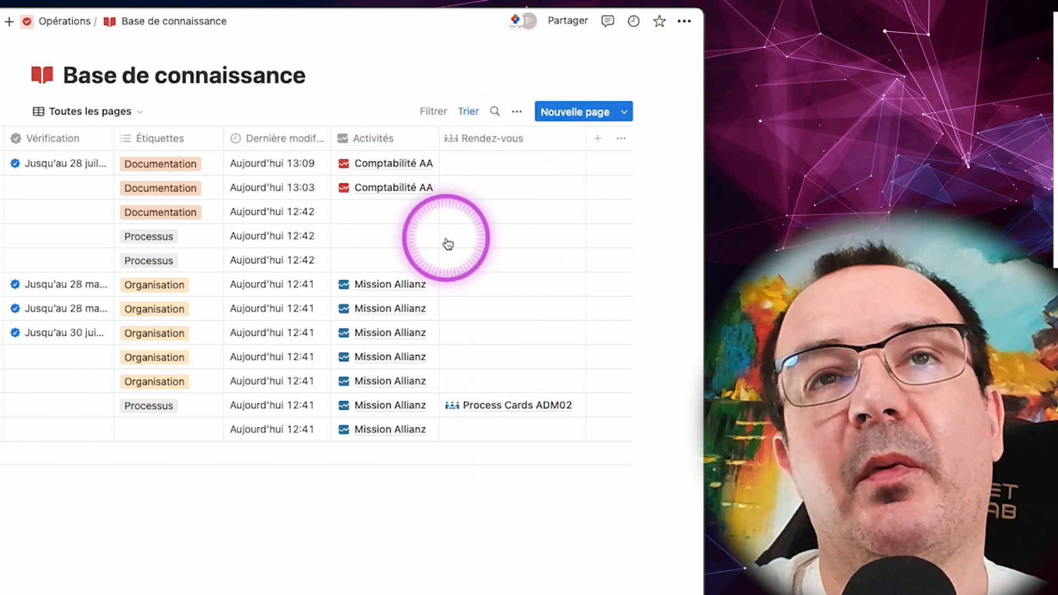
scroll(448, 244, "left", 7)
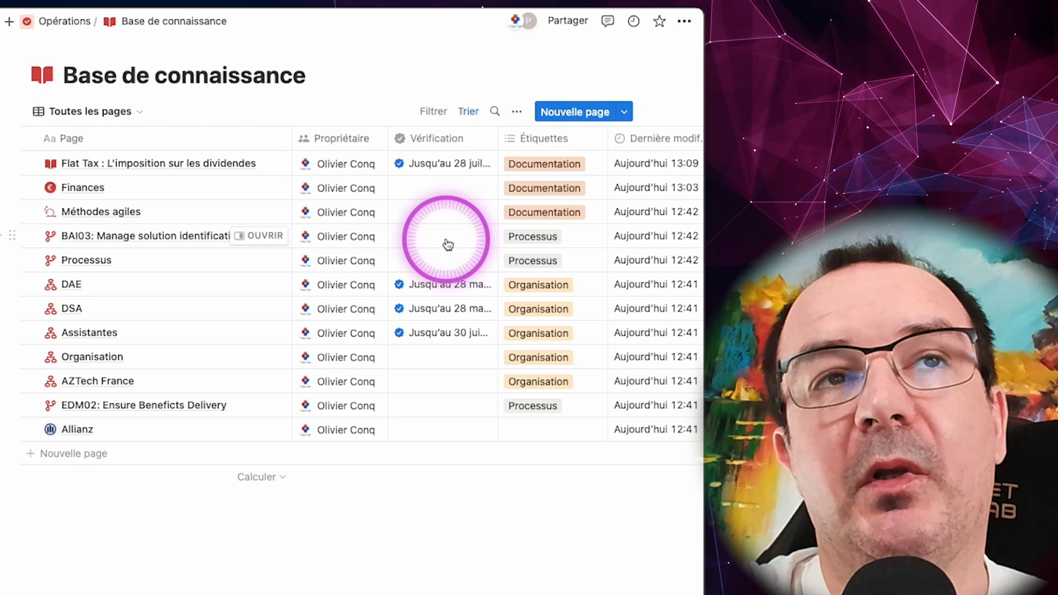
scroll(448, 244, "right", 2)
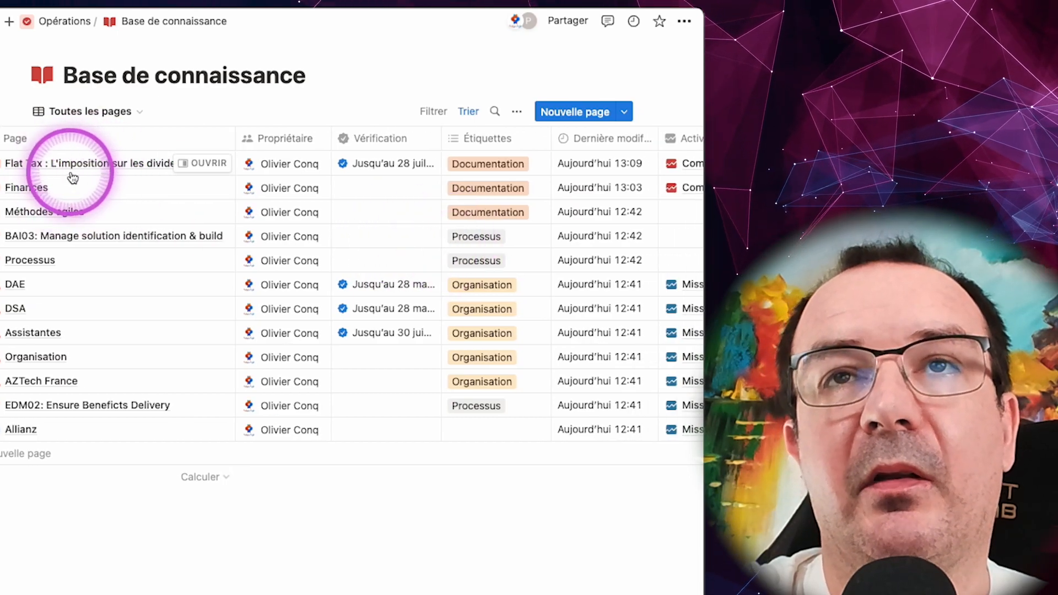
scroll(441, 254, "right", 10)
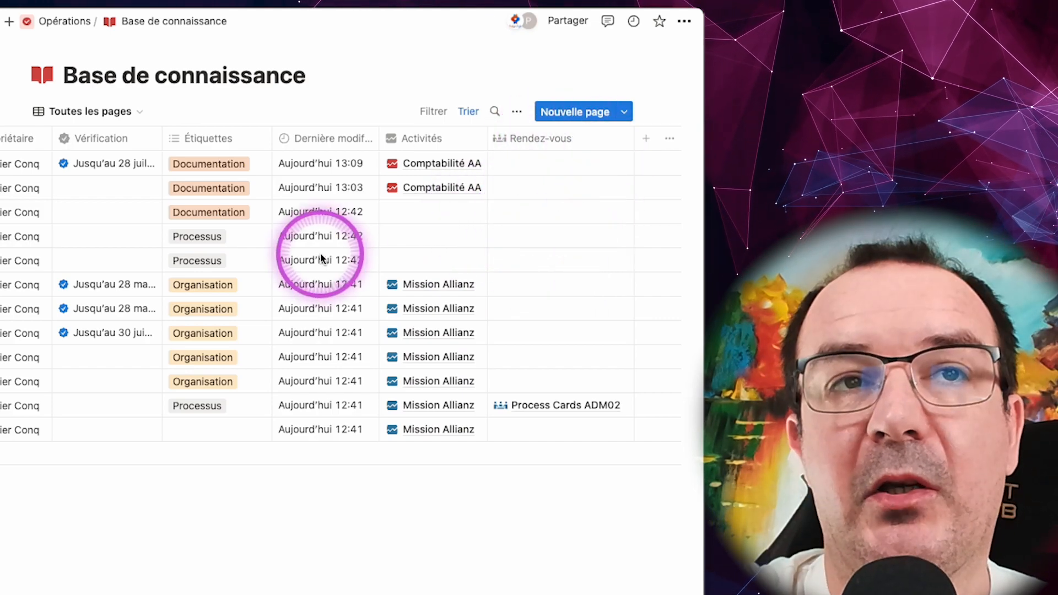
scroll(260, 377, "left", 5)
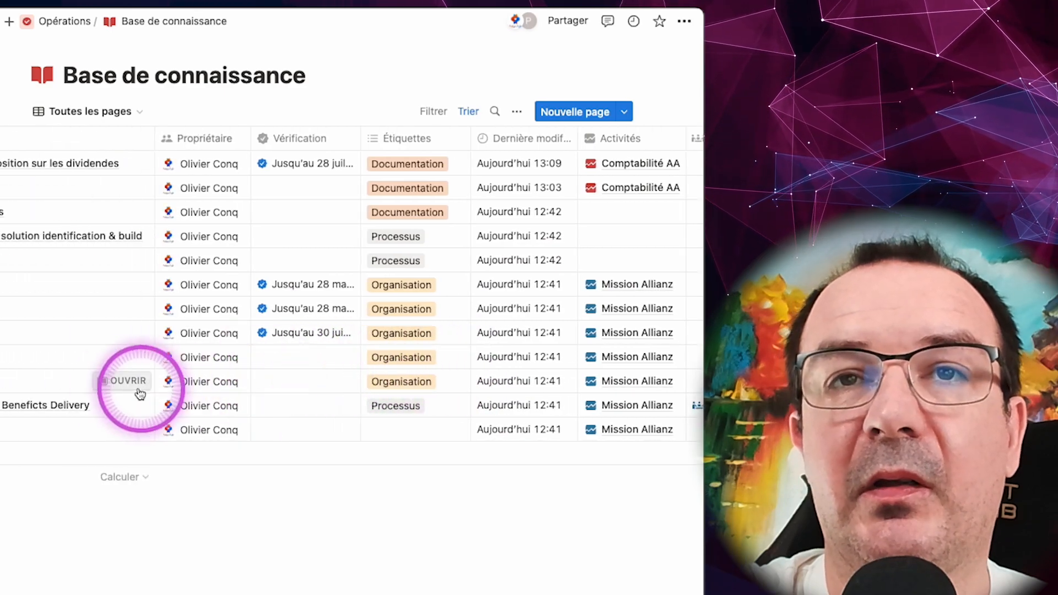
scroll(551, 406, "right", 5)
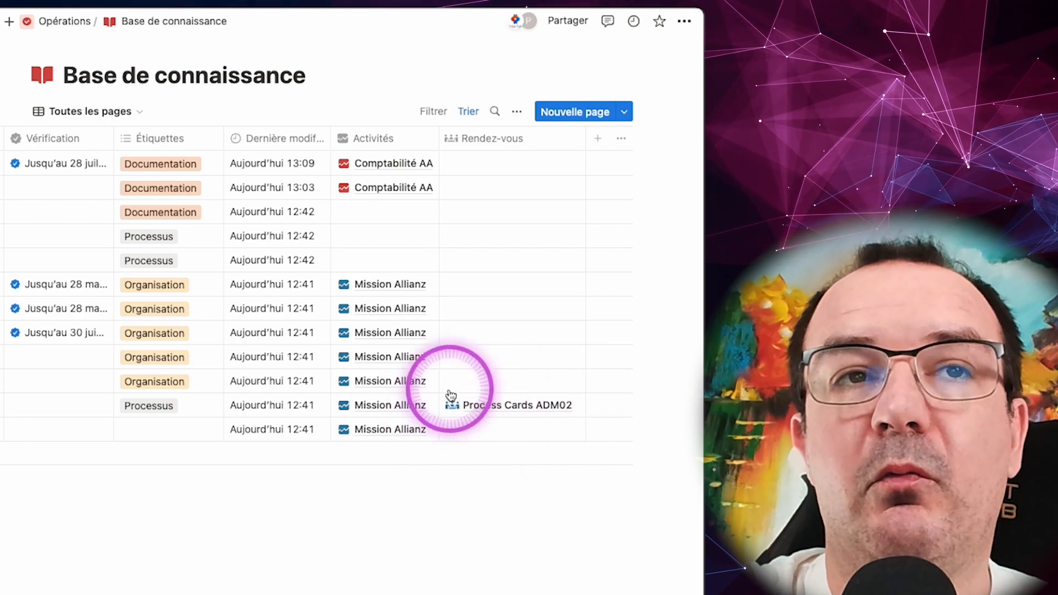
scroll(608, 376, "left", 10)
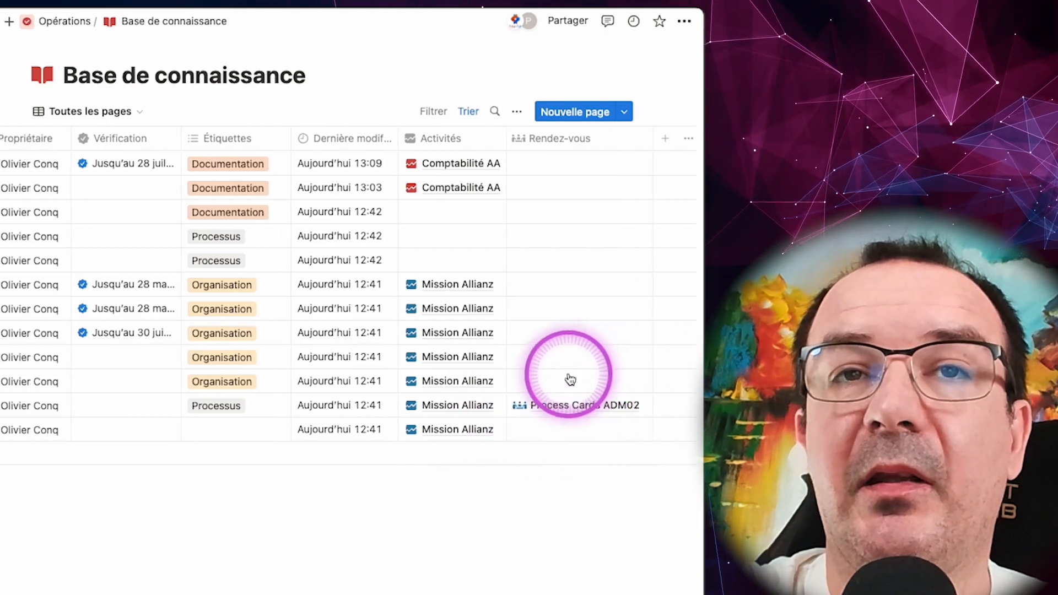
scroll(532, 414, "right", 10)
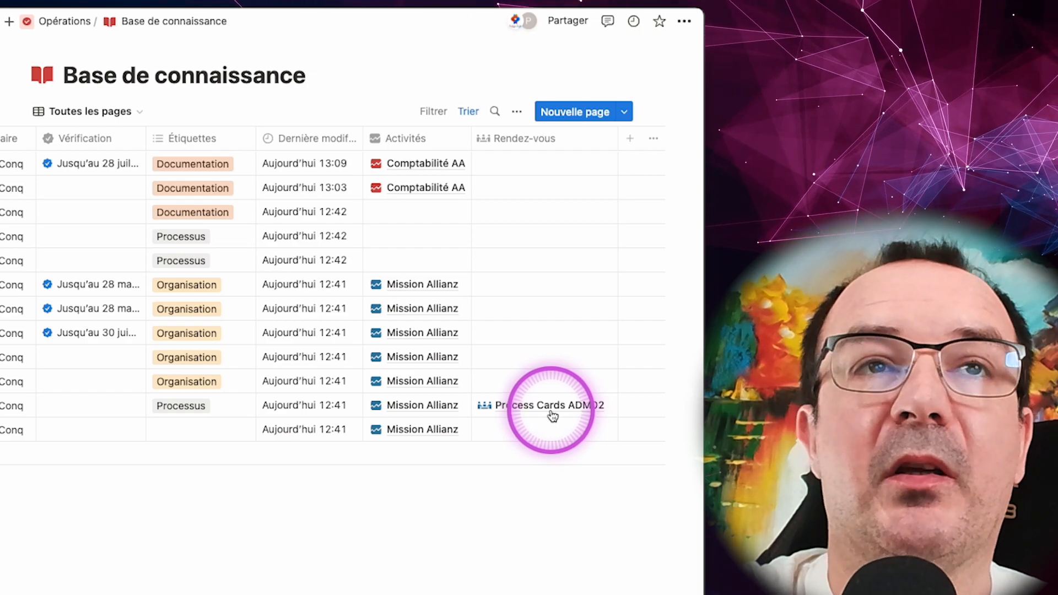
scroll(551, 416, "left", 10)
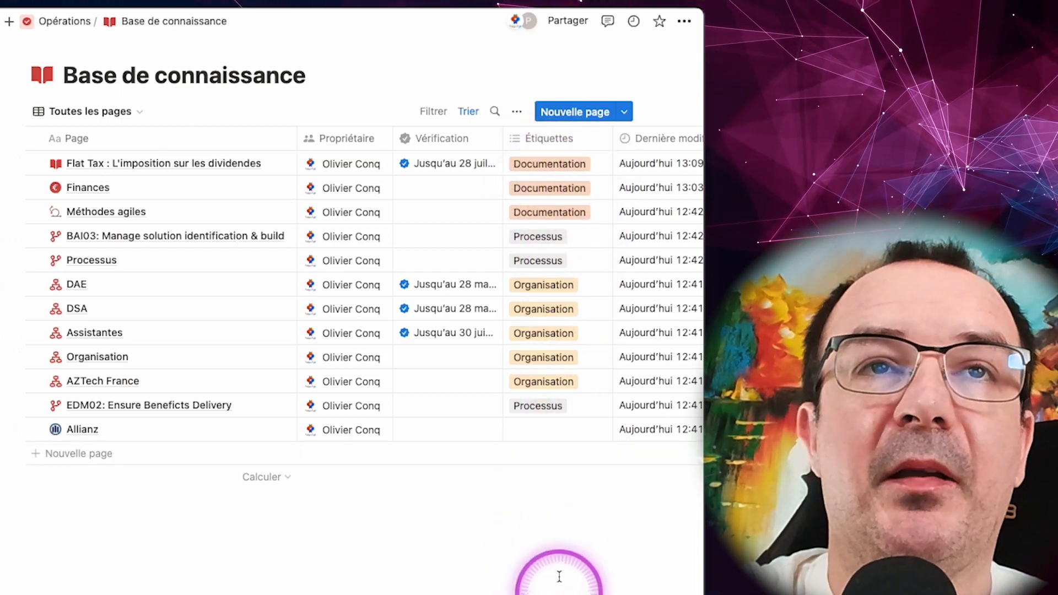
Step: Open the "Flat Tax : L'imposition sur les dividendes" page beside the table, read through its content and close it
mouse_move(419, 290)
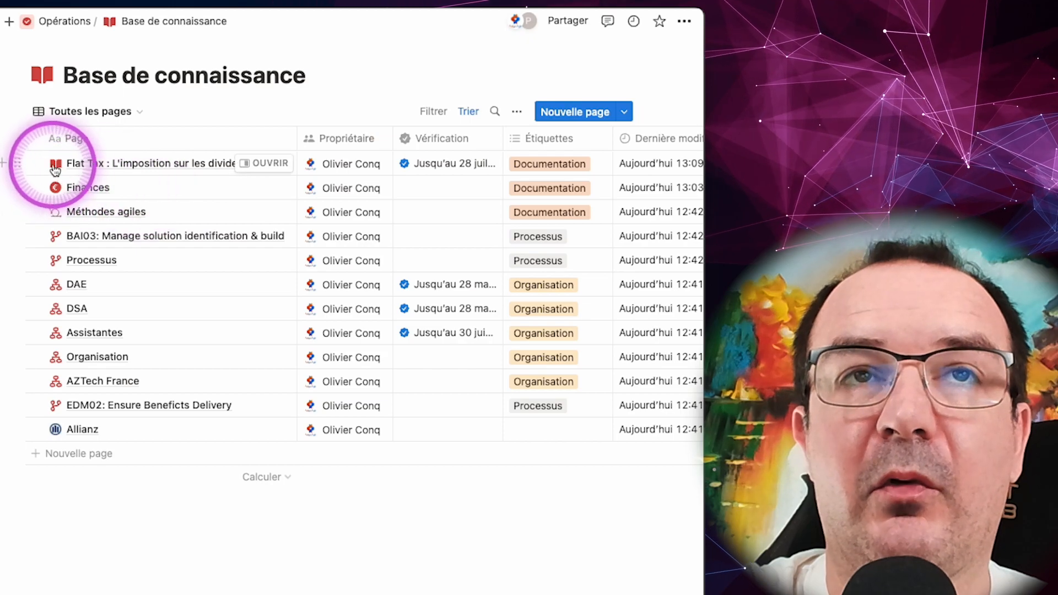
left_click(255, 166)
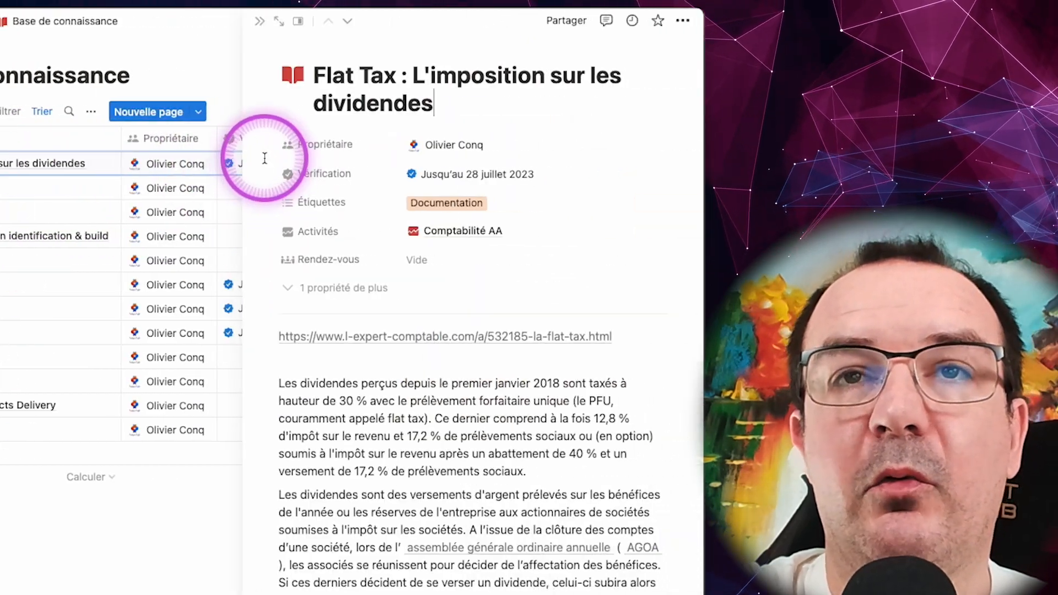
scroll(567, 471, "down", 20)
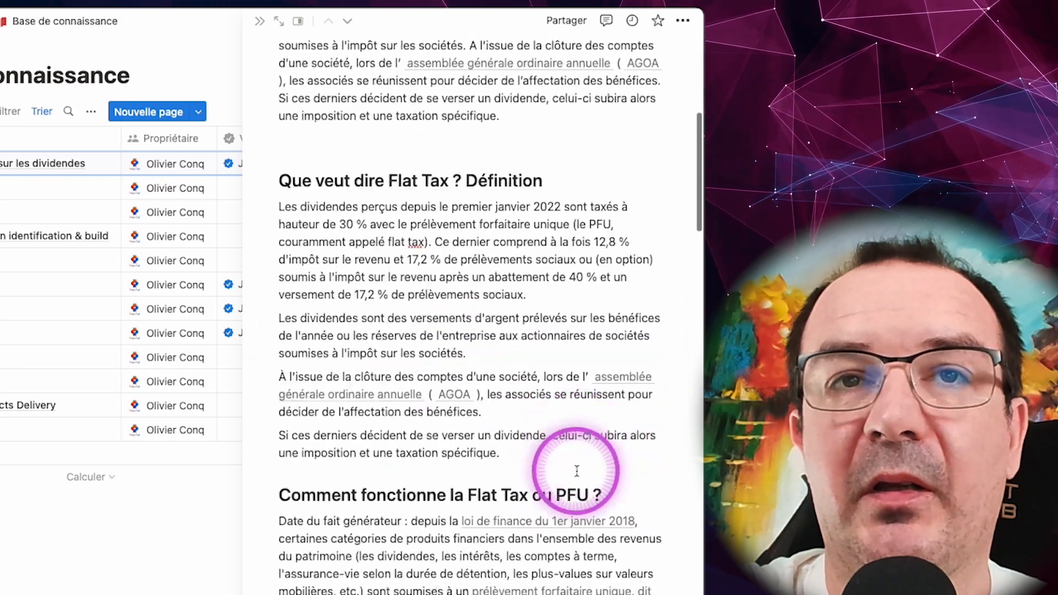
scroll(577, 469, "down", 20)
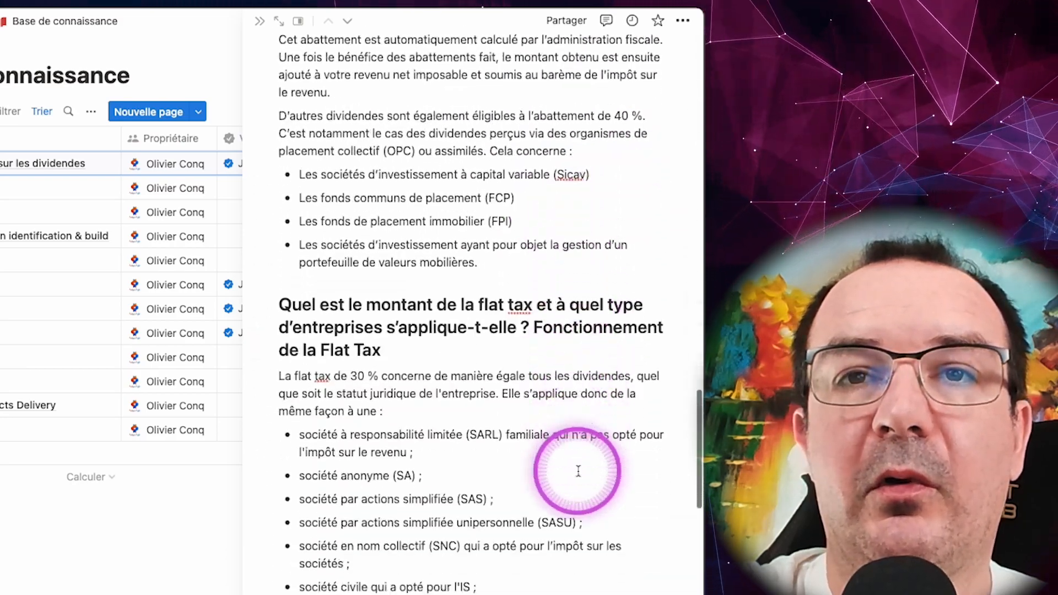
scroll(578, 470, "down", 12)
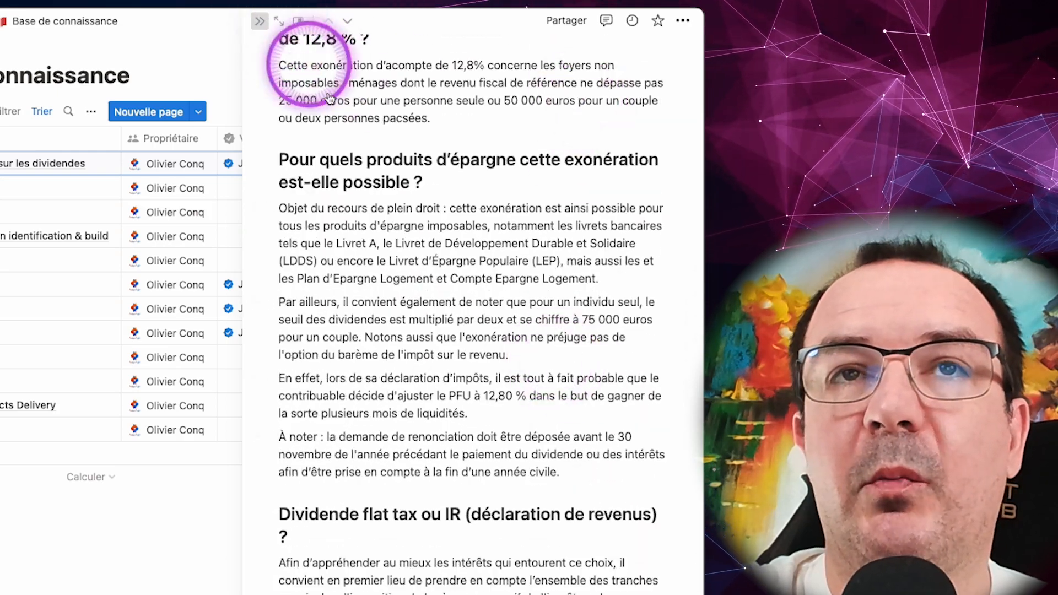
left_click(259, 21)
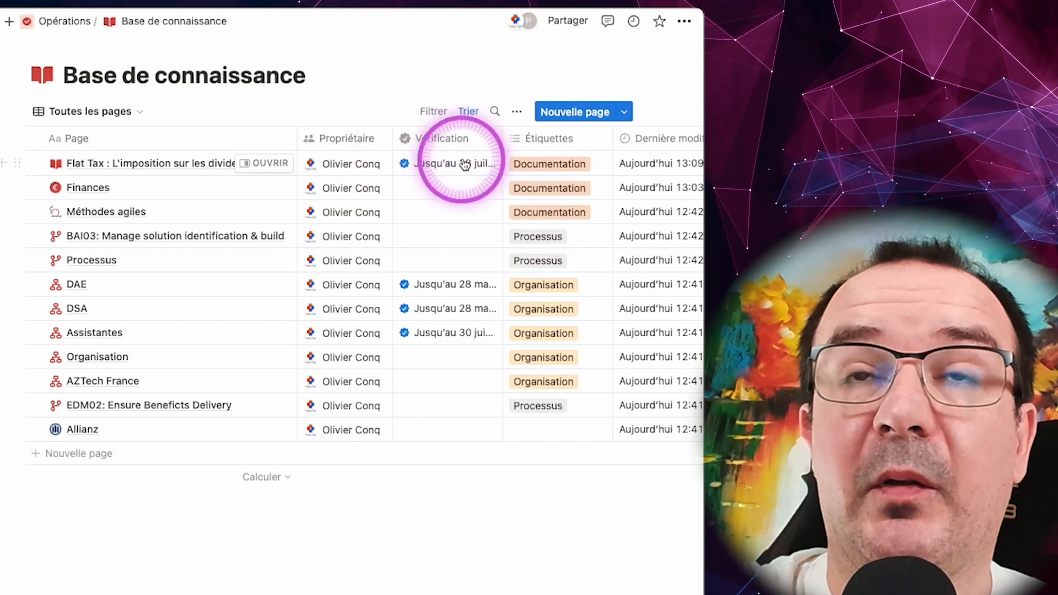
Step: Set the Flat Tax page's verification to run until 31 December 2023 and open the page beside the table
mouse_move(453, 167)
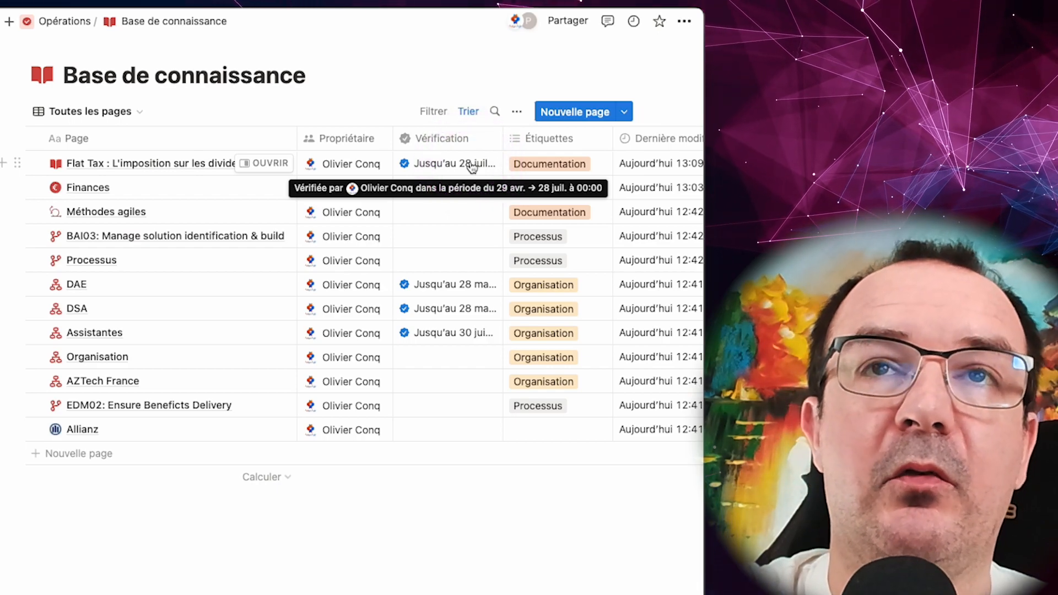
left_click(457, 165)
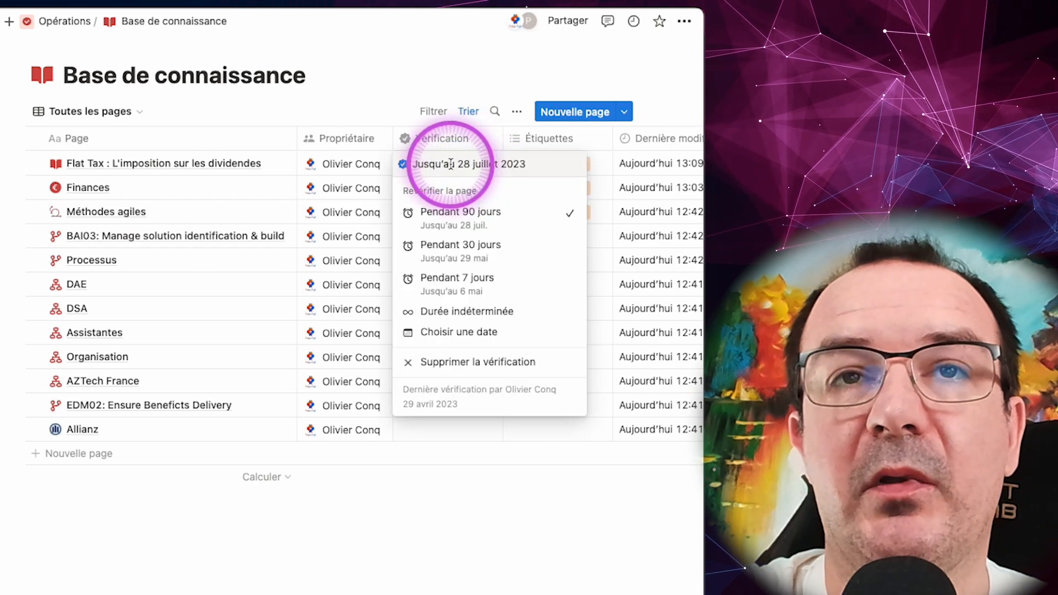
left_click(477, 333)
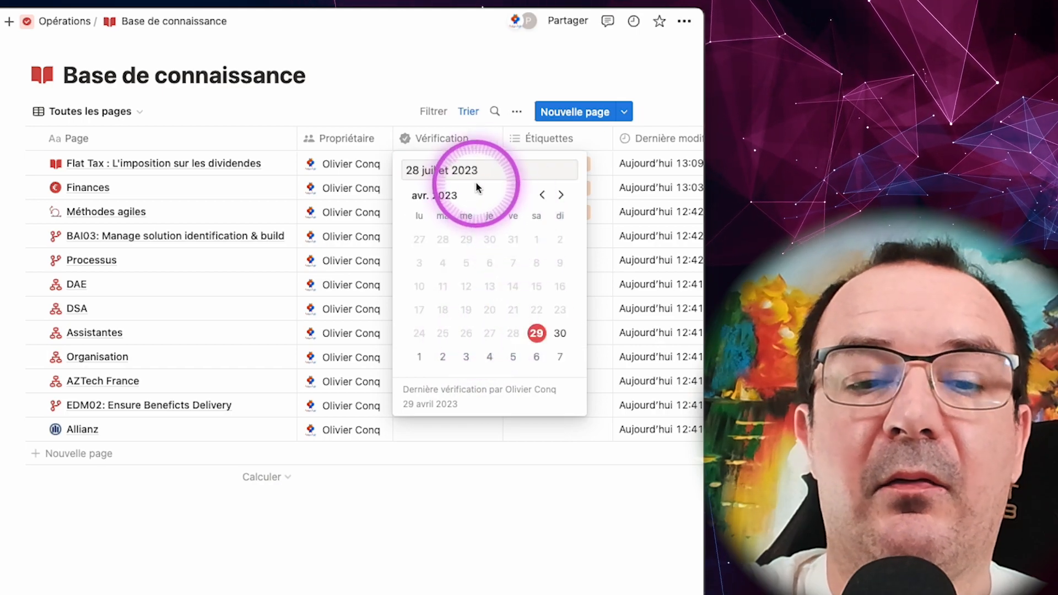
left_click_drag(486, 171, 404, 170)
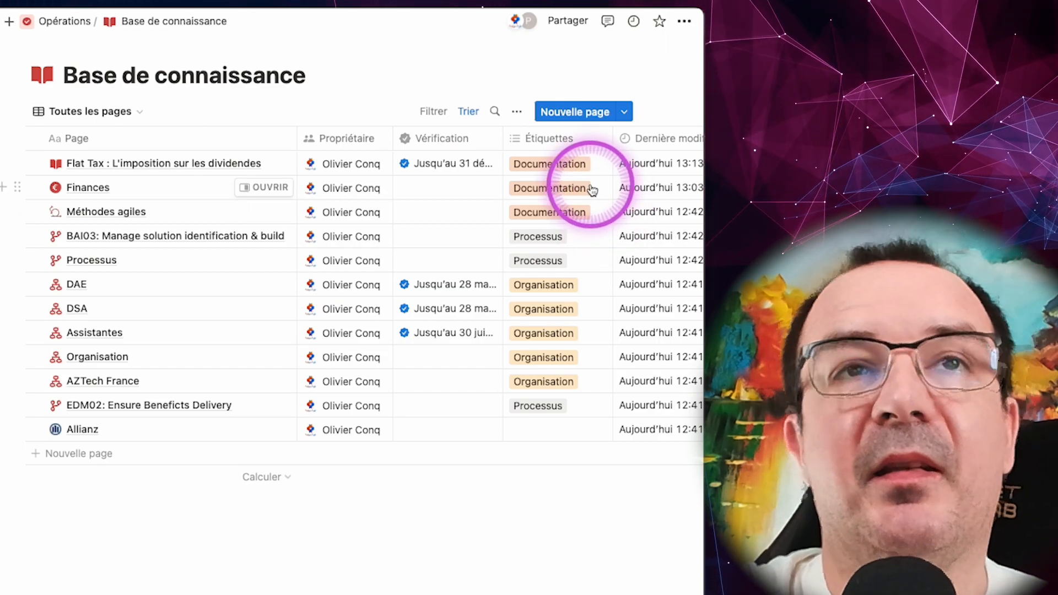
left_click(268, 164)
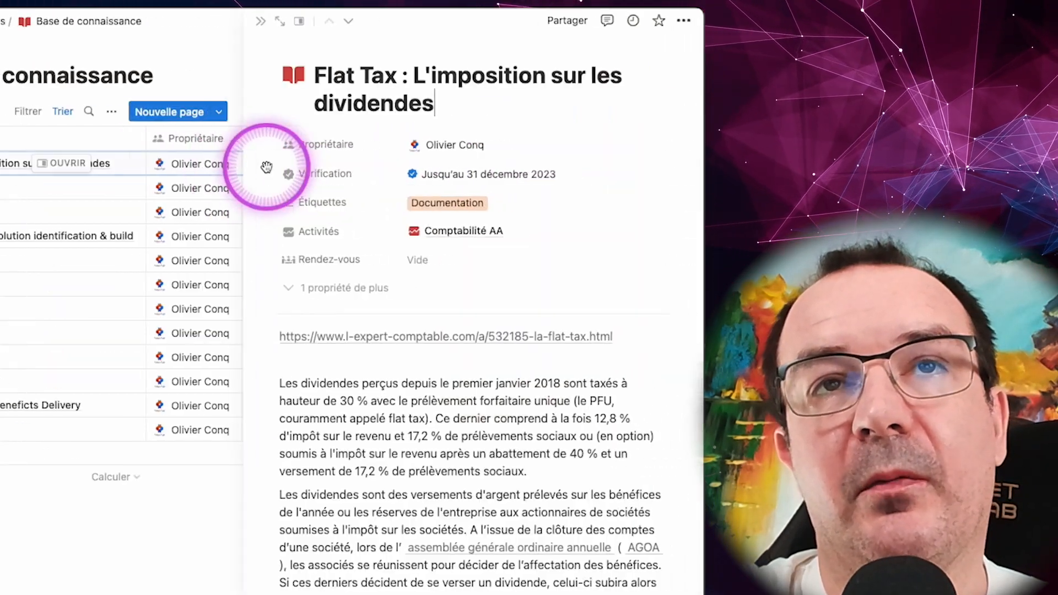
mouse_move(441, 175)
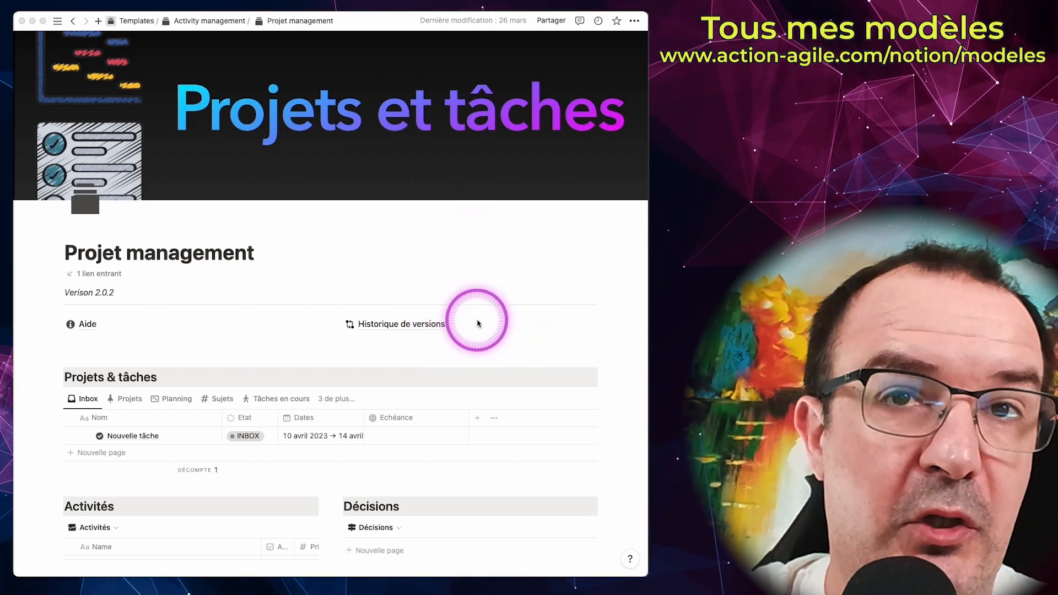
Step: Add an entry to the Décisions database on the Projet management page, open it and look at its Importance options
scroll(477, 324, "down", 5)
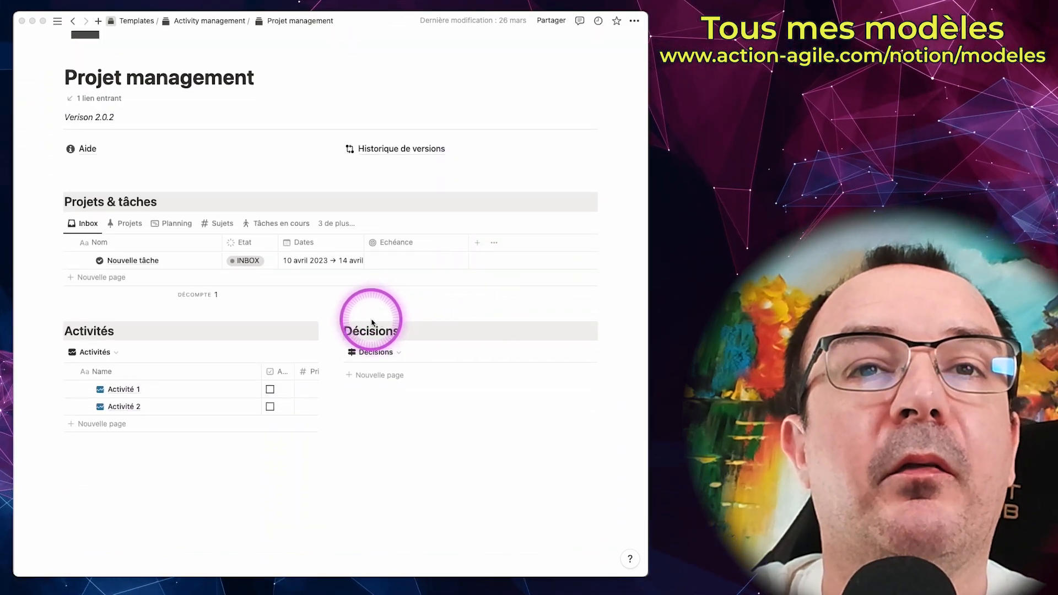
left_click(378, 379)
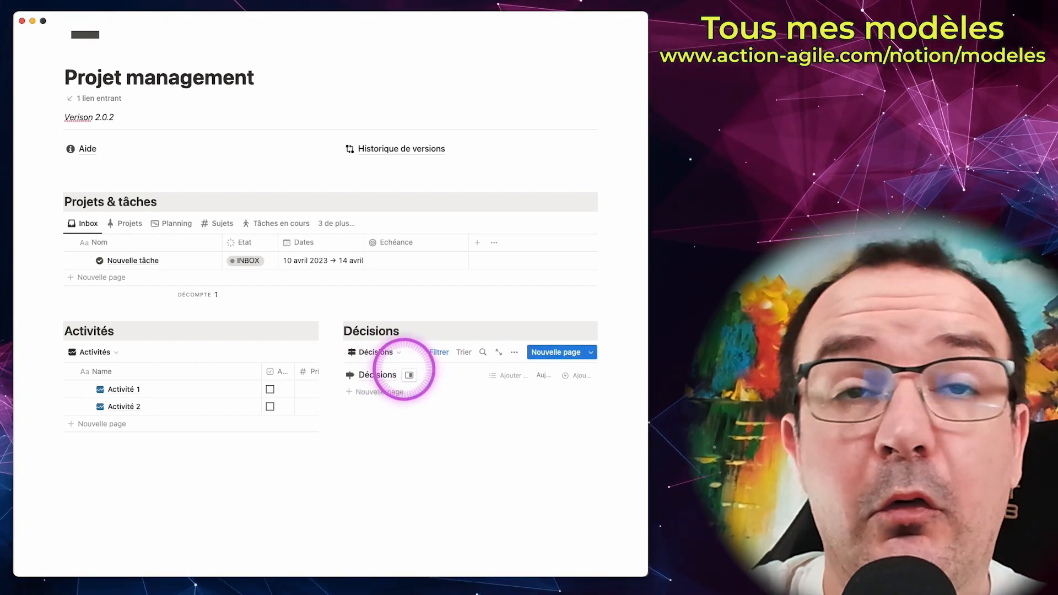
left_click(455, 373)
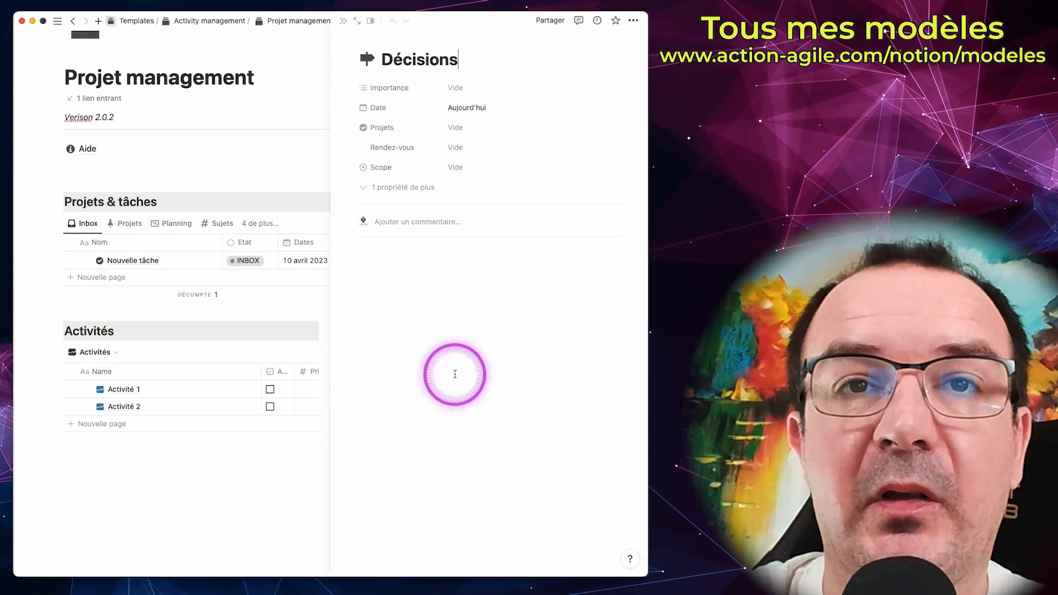
left_click(460, 88)
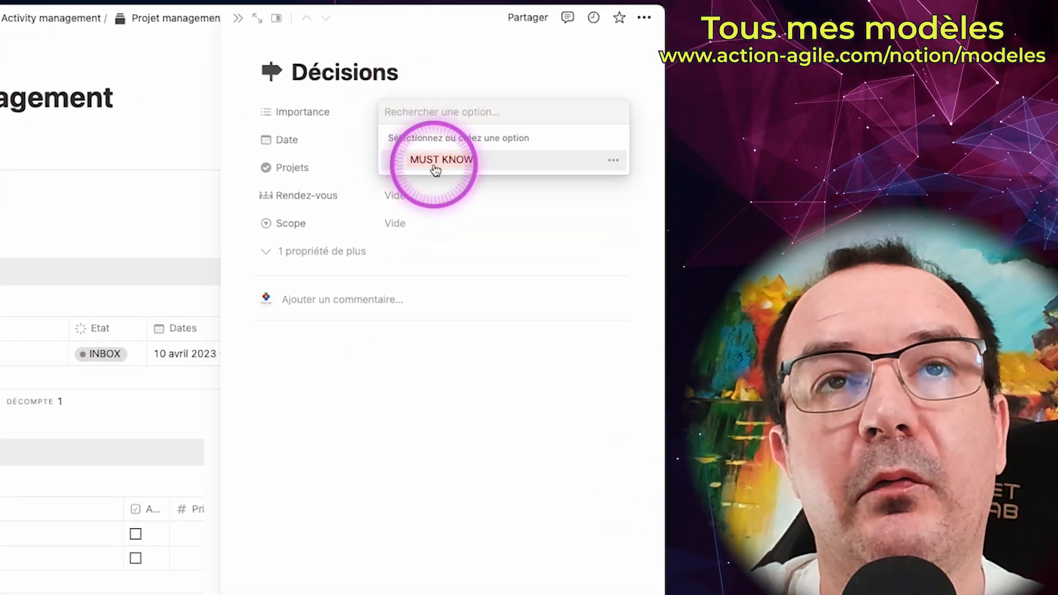
left_click(473, 59)
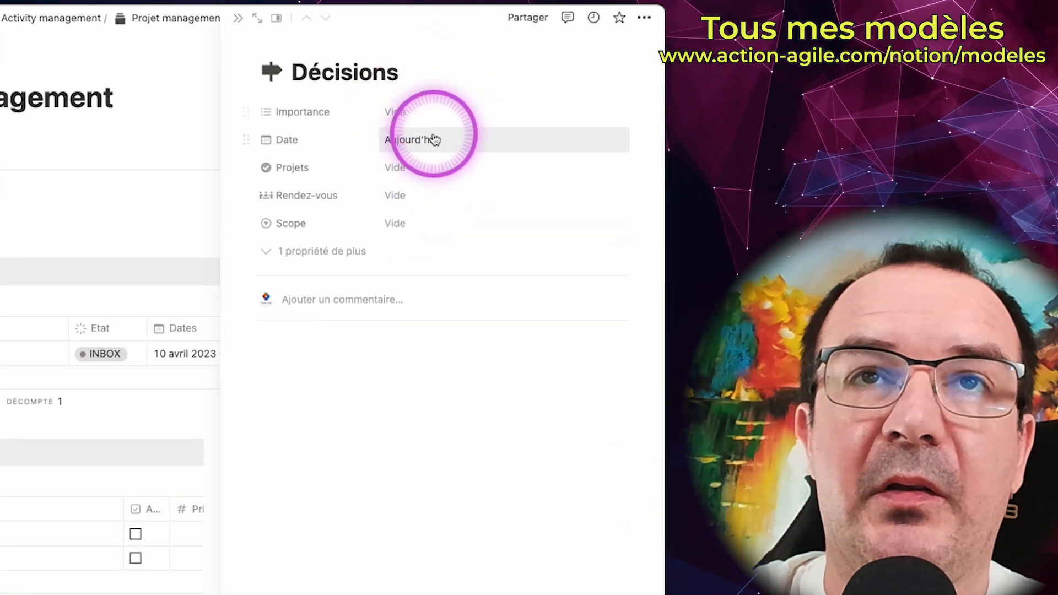
Step: Add an end date of 30 June 2023 to the Décisions entry's Date property
left_click(429, 141)
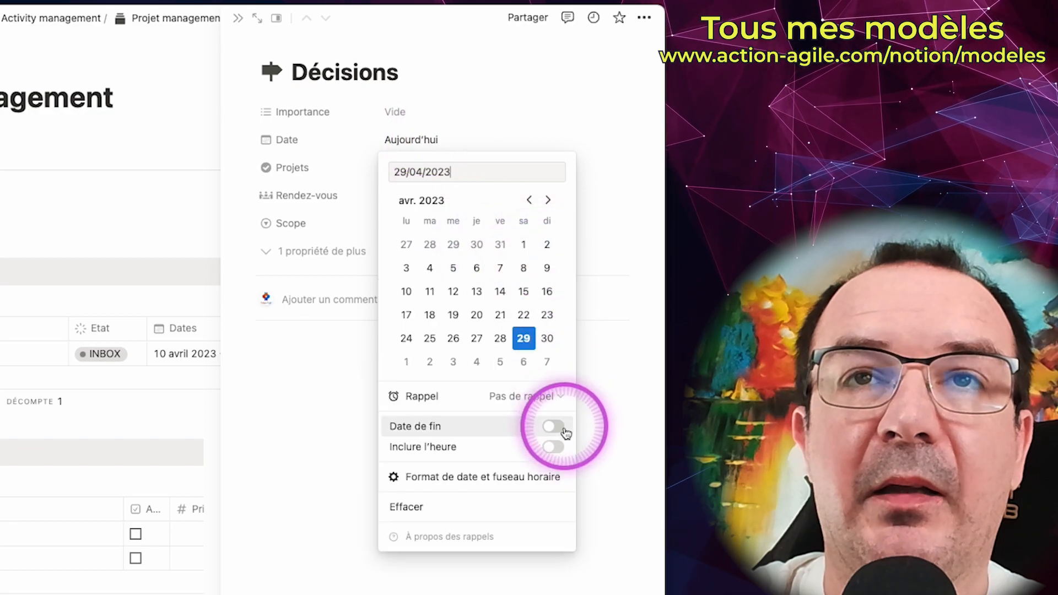
left_click(554, 427)
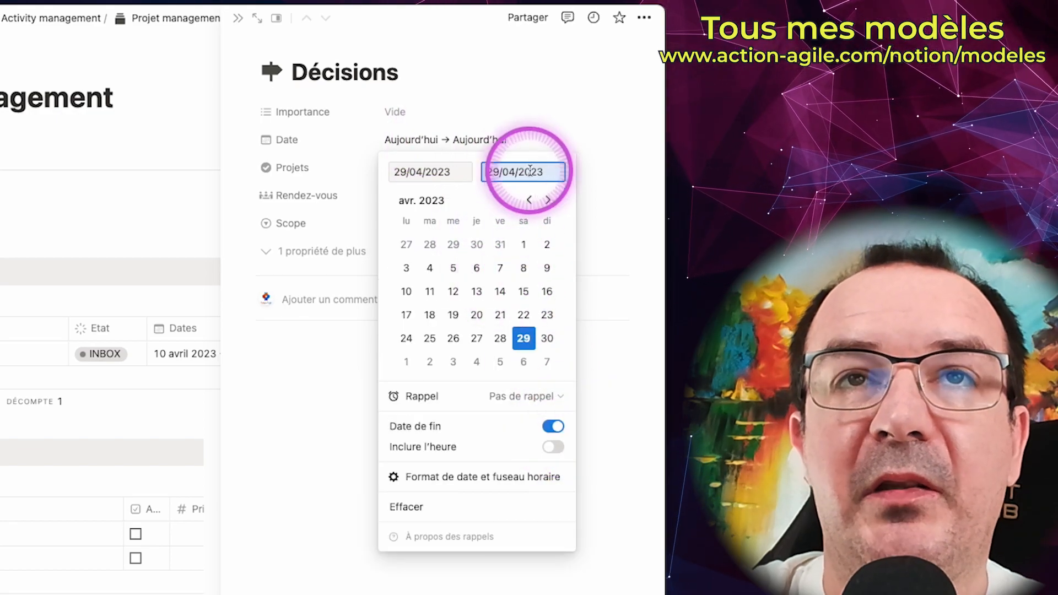
left_click(548, 200)
left_click(548, 200)
left_click(500, 338)
left_click(500, 125)
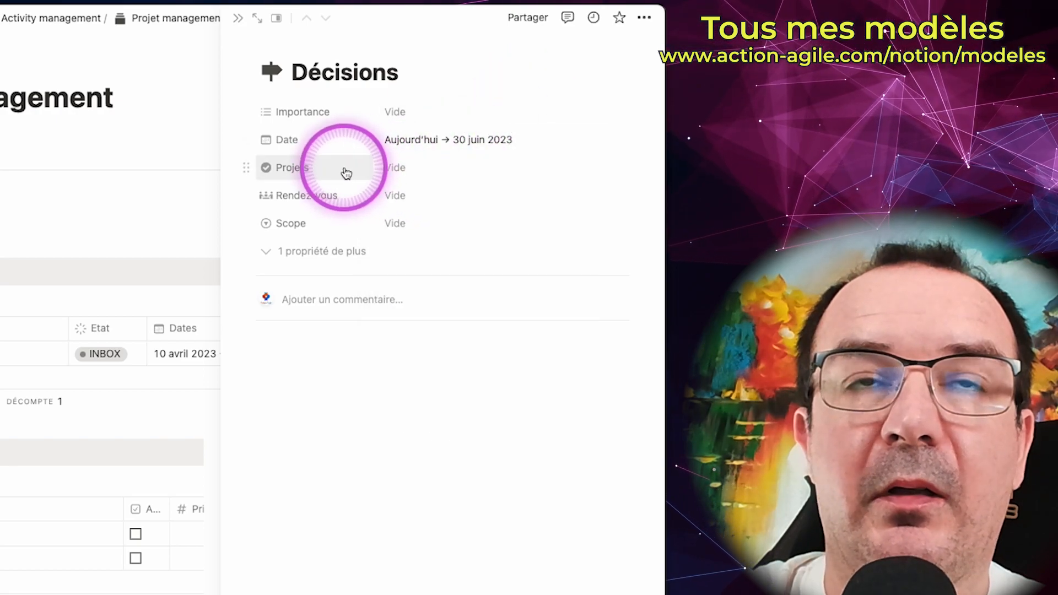
Step: Look at the Scope options of the Décisions entry without choosing one and close the entry
left_click(410, 224)
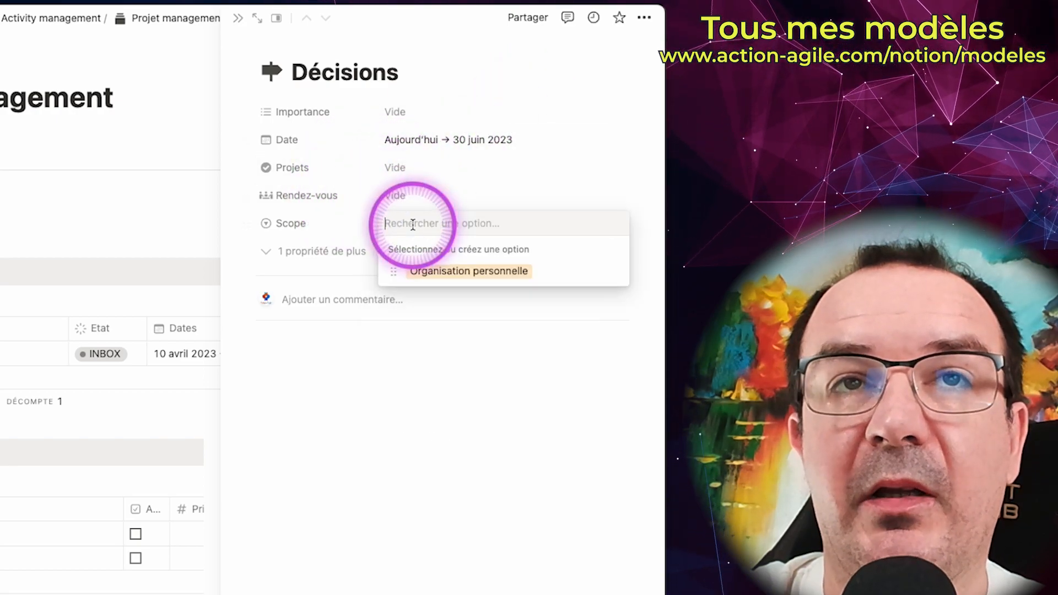
left_click(449, 208)
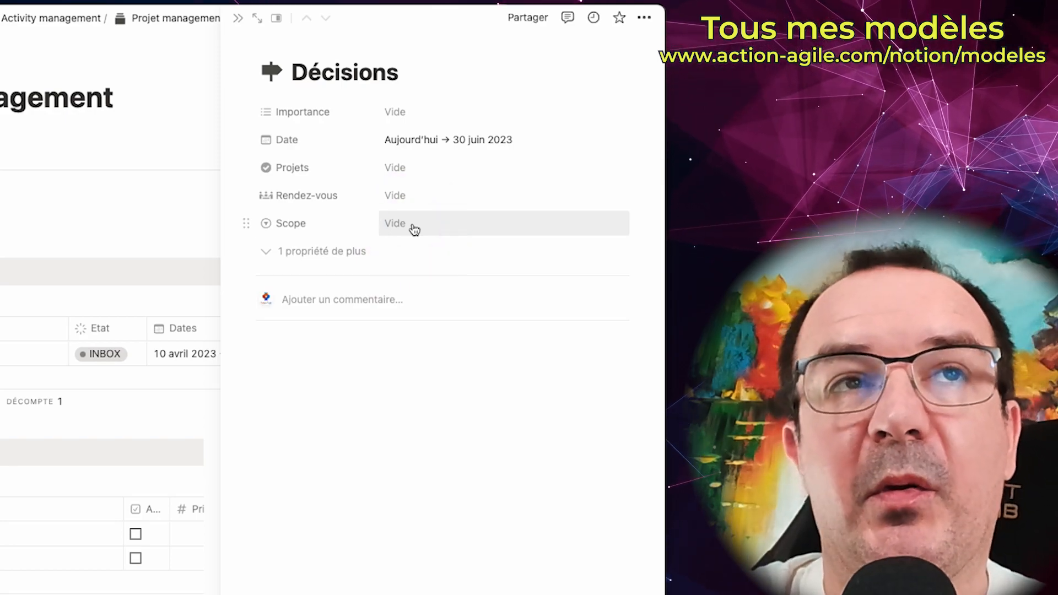
left_click(412, 237)
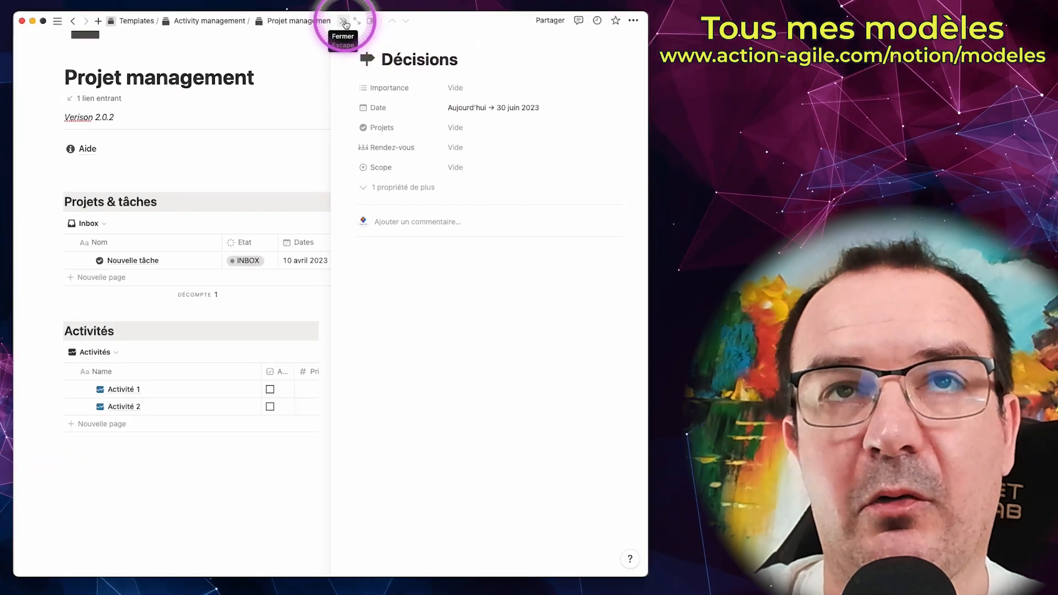
left_click(344, 22)
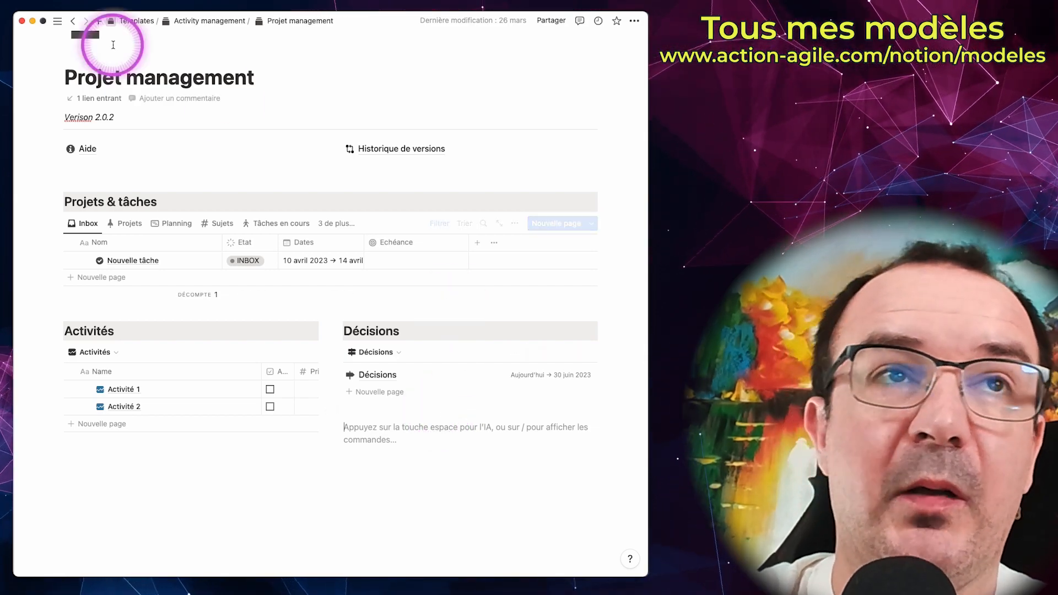
Step: Create an empty subpage titled "Décisions (v2)" under Projet management in the Activity management template
left_click(57, 21)
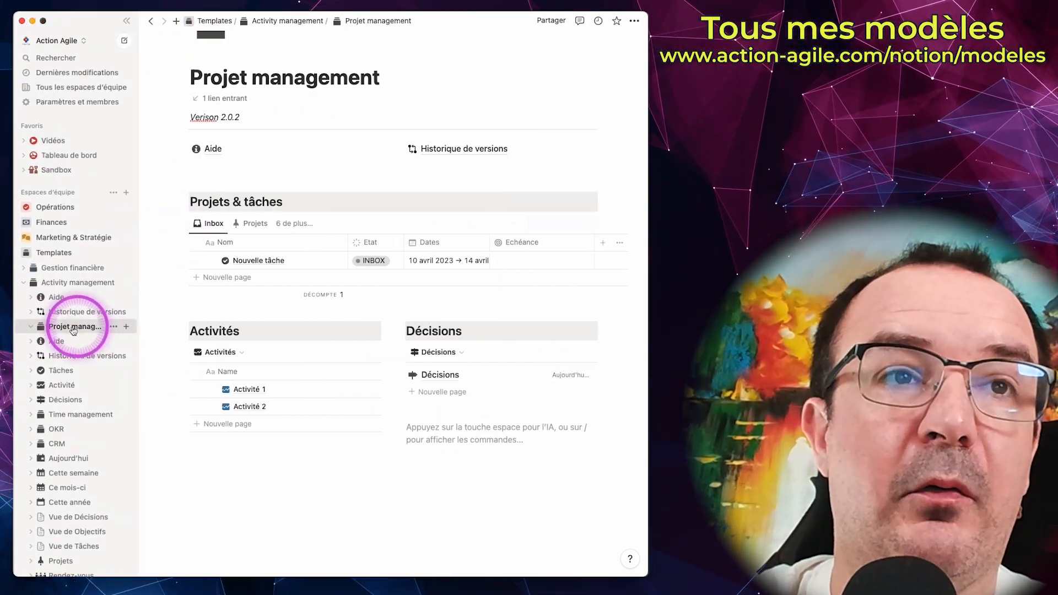
left_click(127, 327)
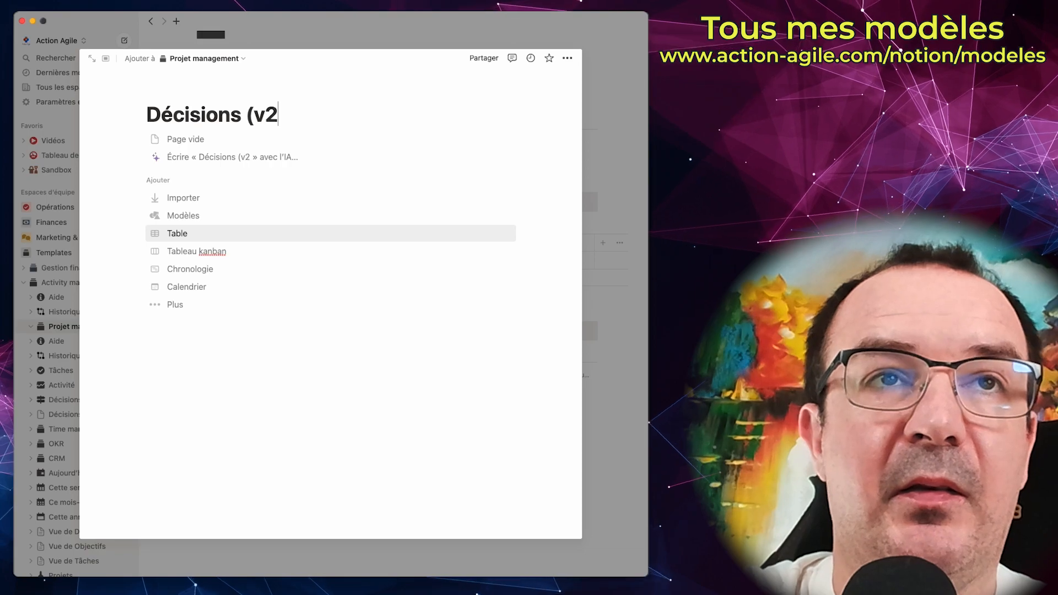
left_click(171, 139)
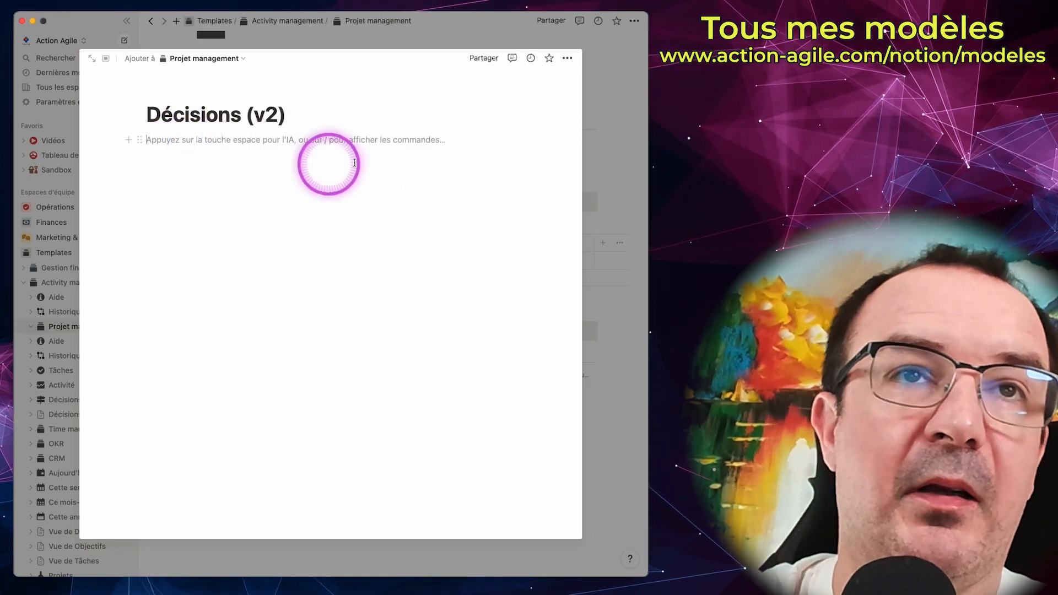
Step: Try to turn the Décisions (v2) page into a wiki from its pop-up preview, going through the wiki introduction
left_click(571, 63)
left_click(568, 176)
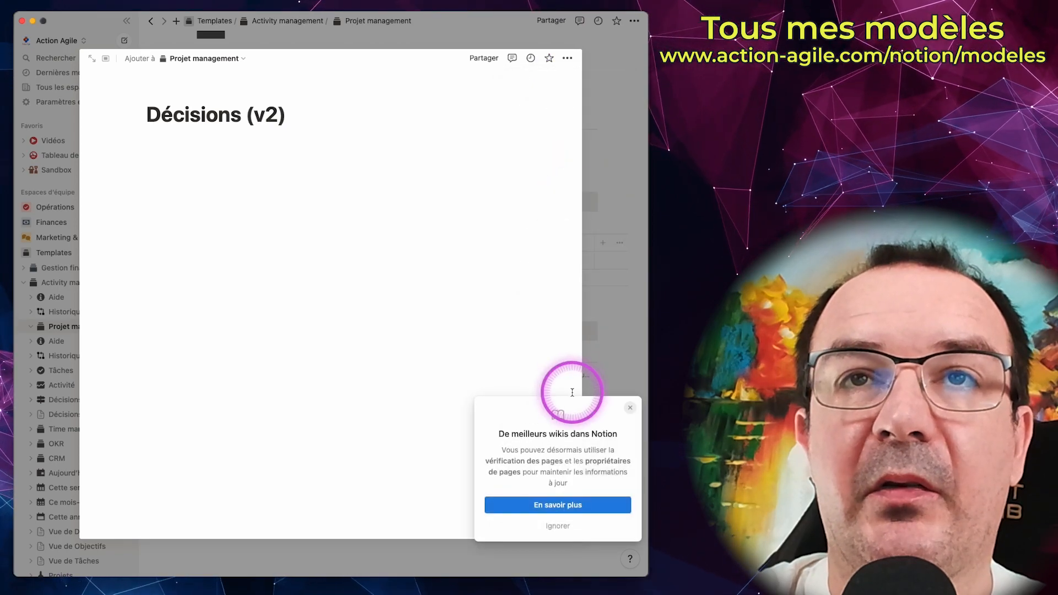
left_click(579, 504)
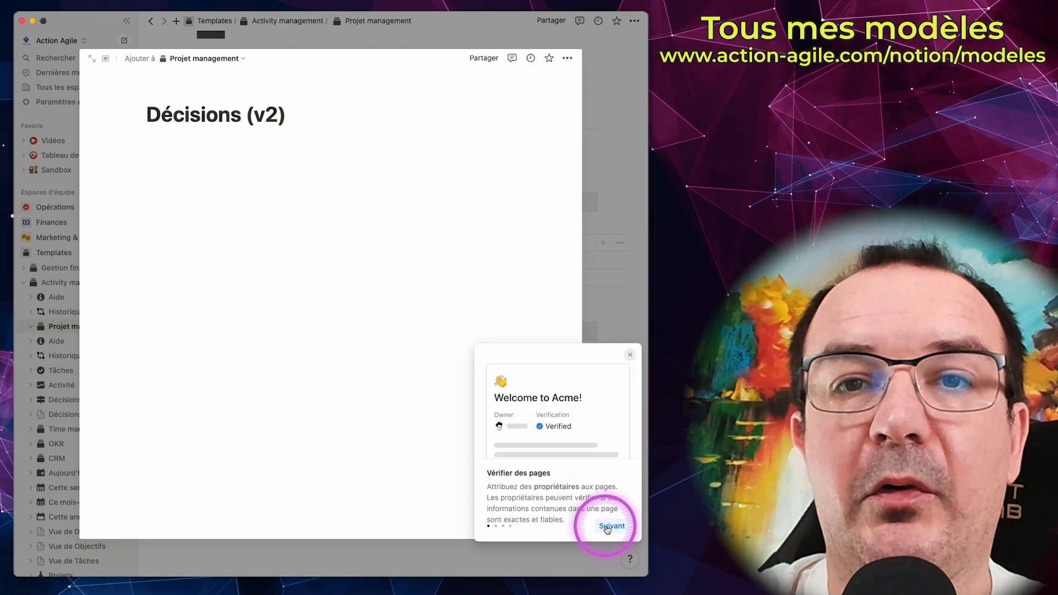
left_click(609, 524)
left_click(610, 527)
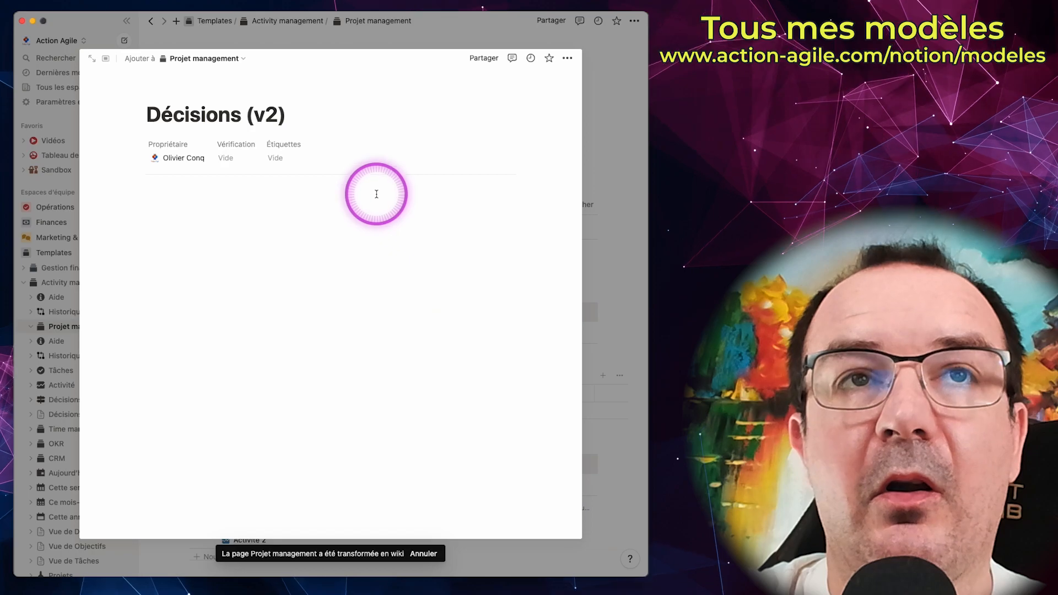
Step: Undo the wiki conversion of Projet management, turn the Décisions (v2) page itself into a wiki and check its views
key("super+z")
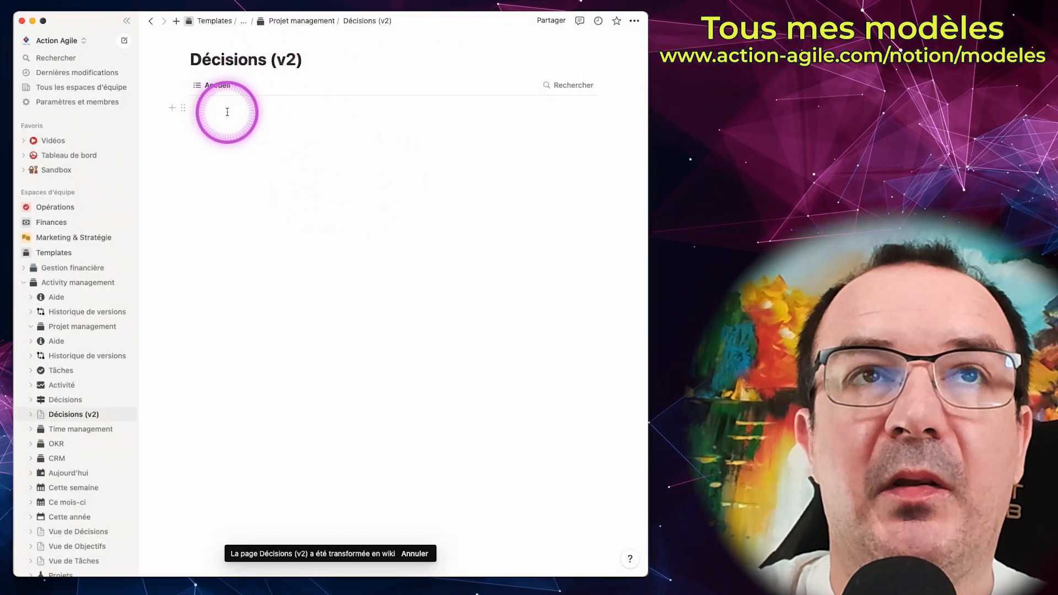
left_click(225, 86)
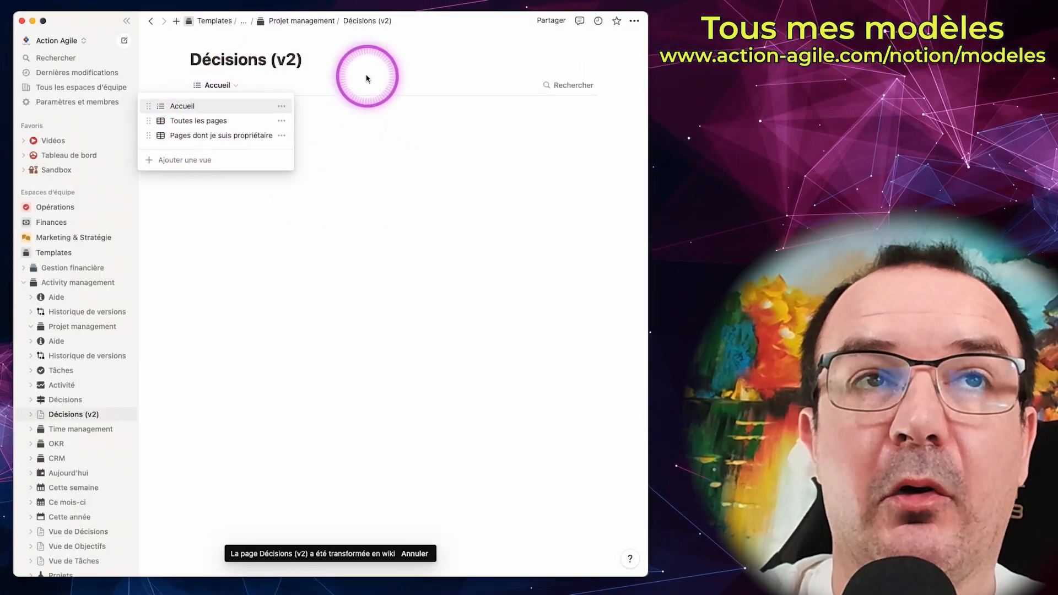
left_click(293, 111)
Step: Add a subpage titled "Démarrer le projet COBALT" inside the Décisions (v2) wiki
left_click(274, 110)
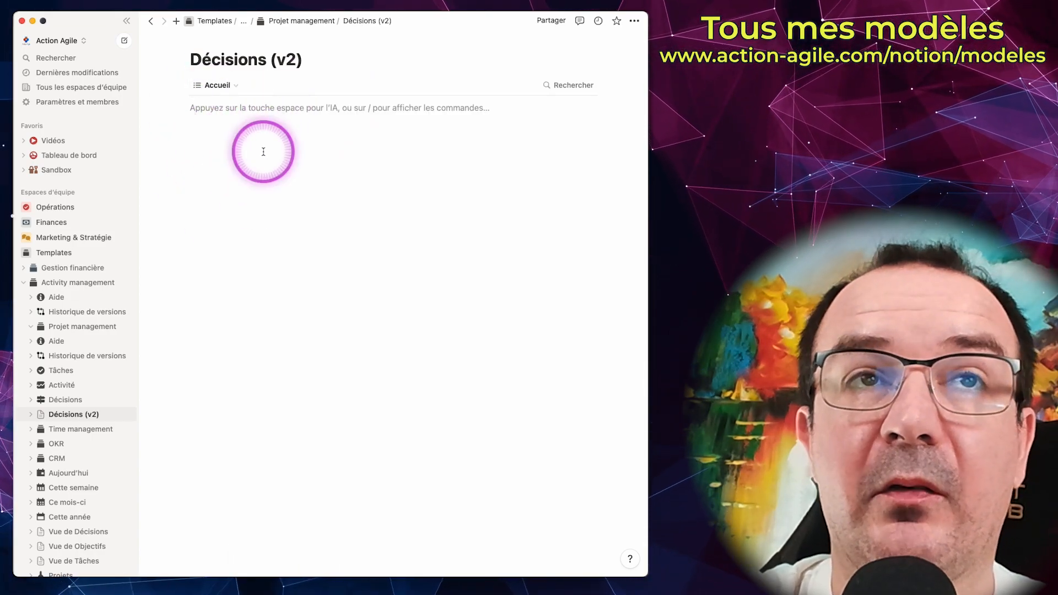
type("/page")
key("Return")
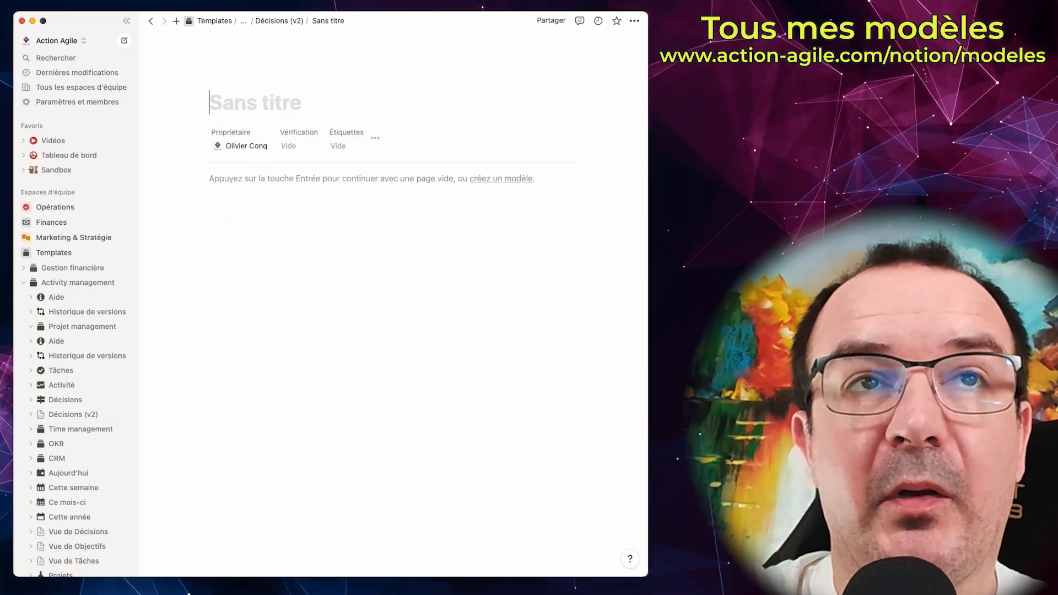
left_click(274, 105)
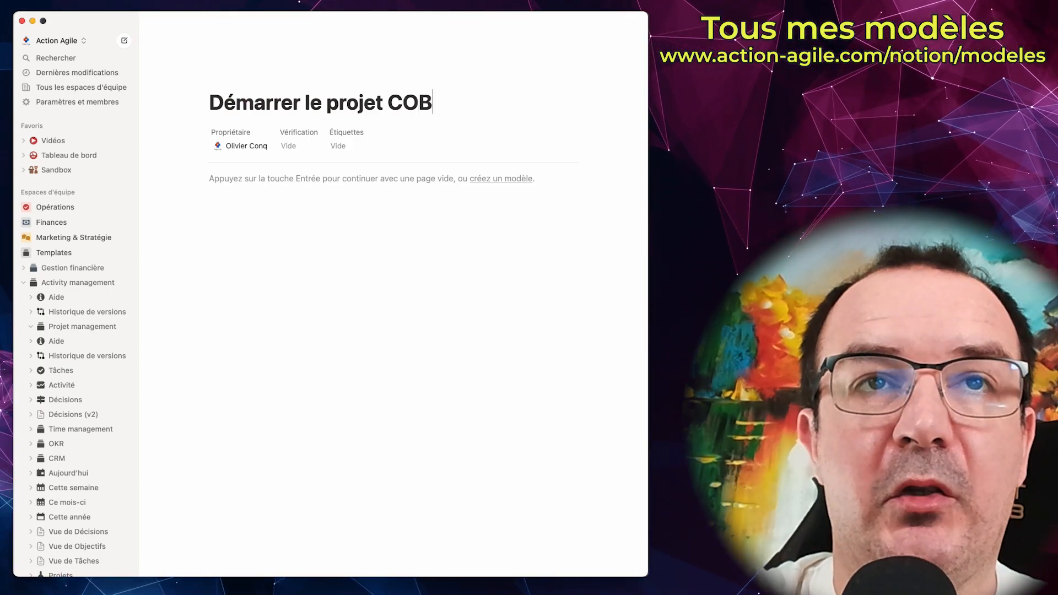
Step: Verify the Démarrer le projet COBALT page for 30 days and continue with an empty page body
left_click(288, 146)
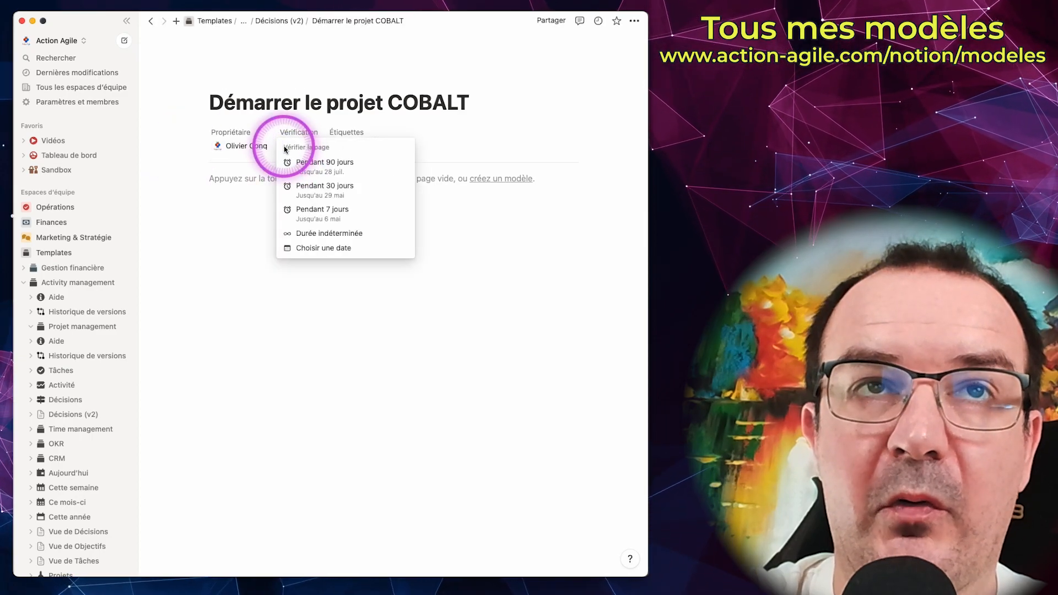
left_click(300, 191)
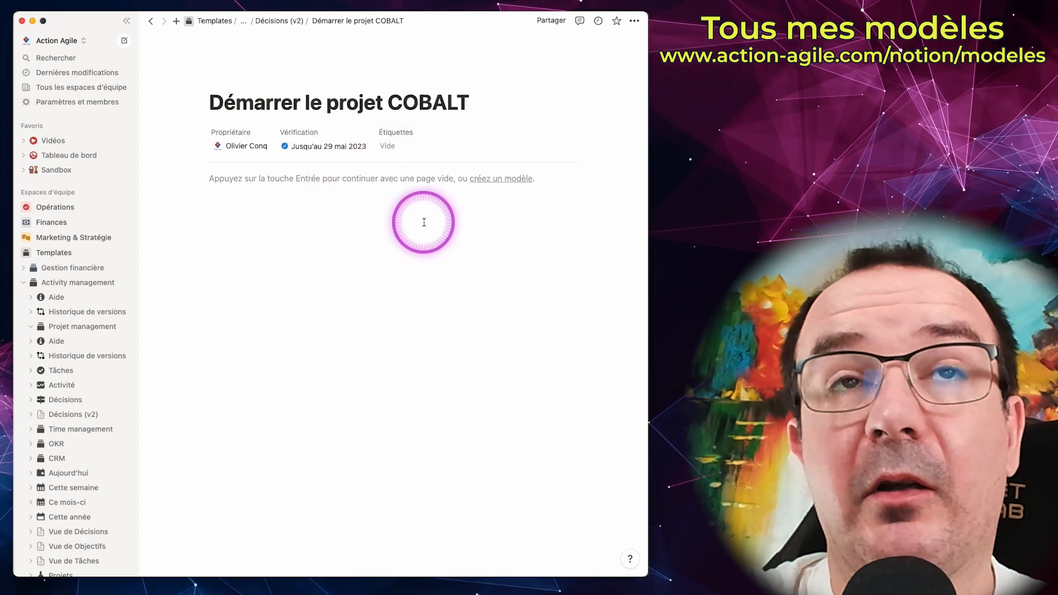
left_click(362, 227)
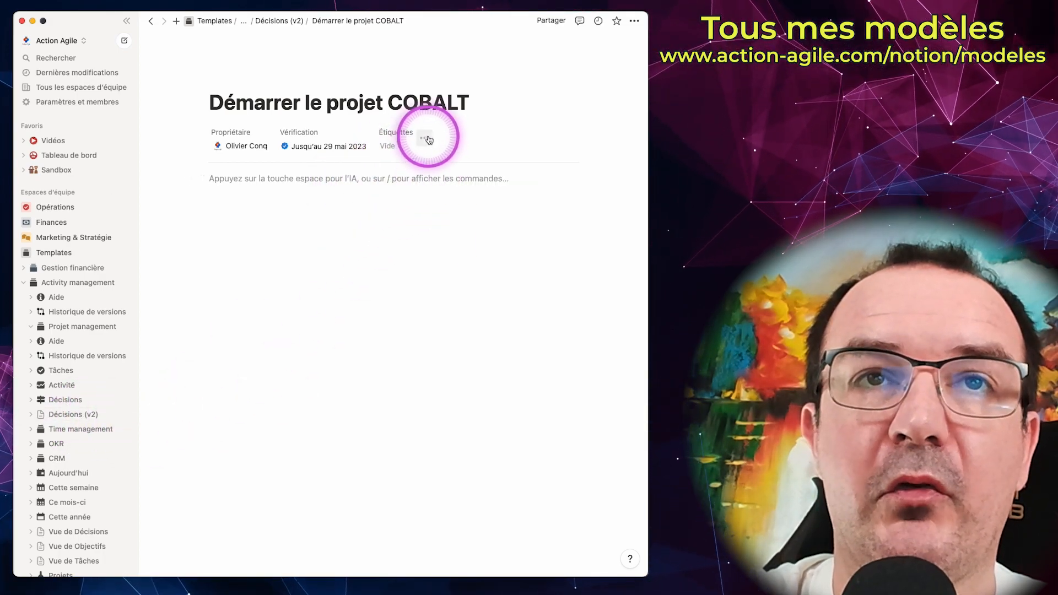
Step: Add a relation property to the Tâches database of the Projet management template, displaying the relation in Tâches too
left_click(426, 142)
left_click(366, 189)
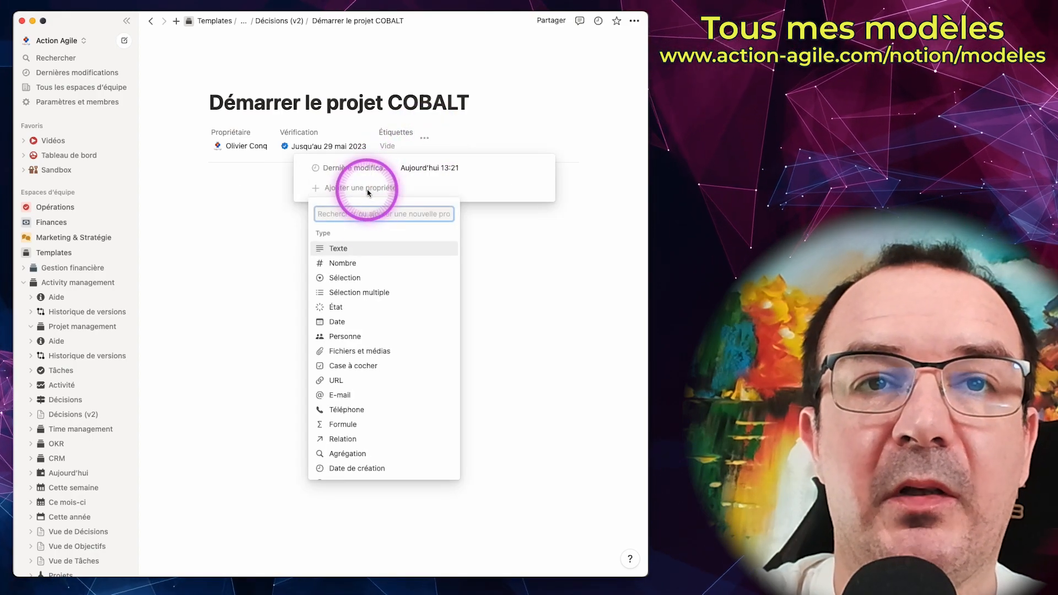
left_click(346, 439)
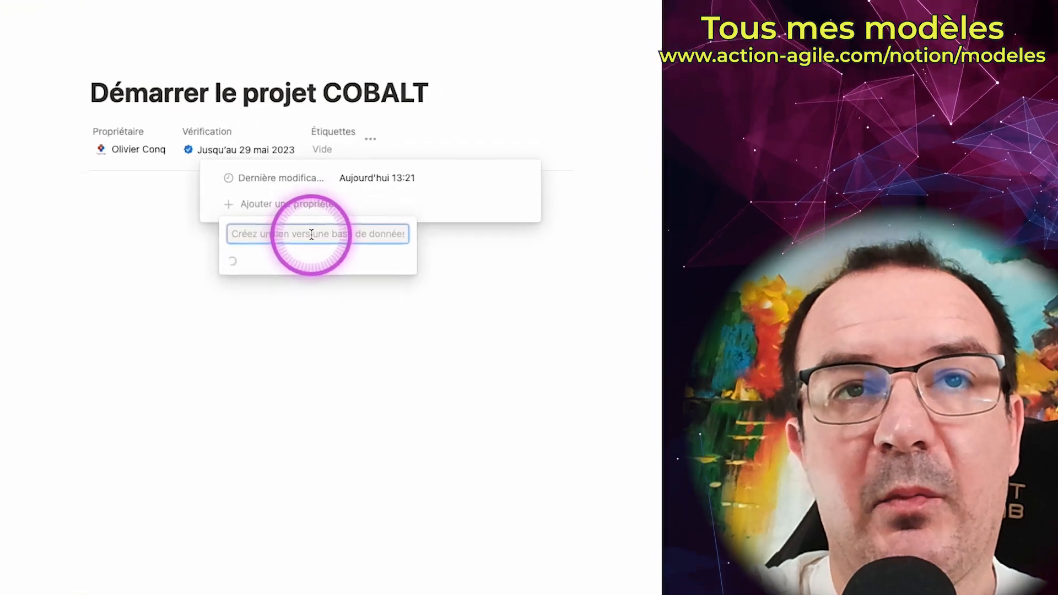
type("Tâches")
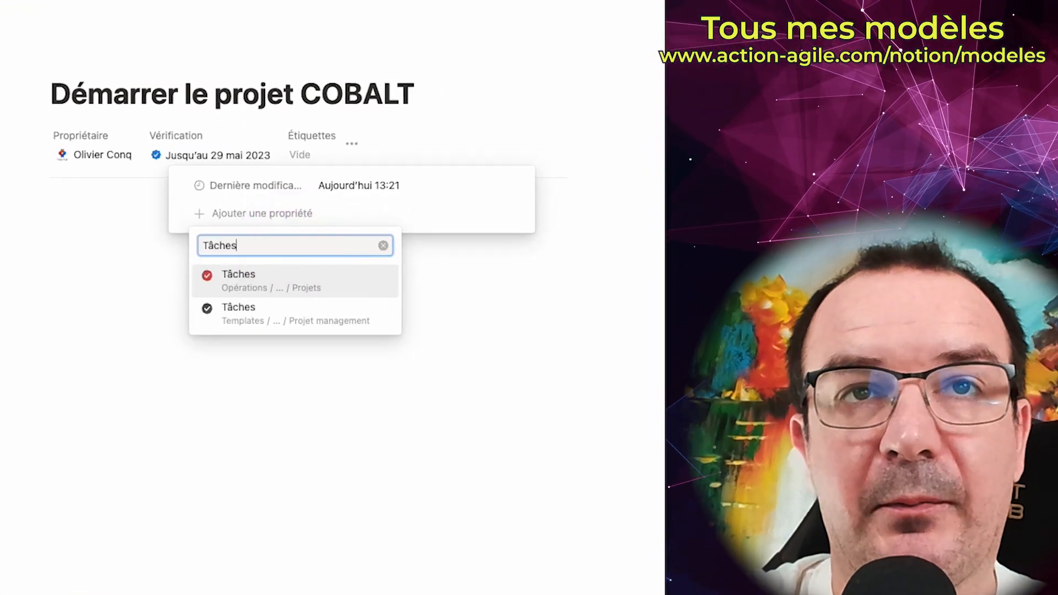
left_click(243, 284)
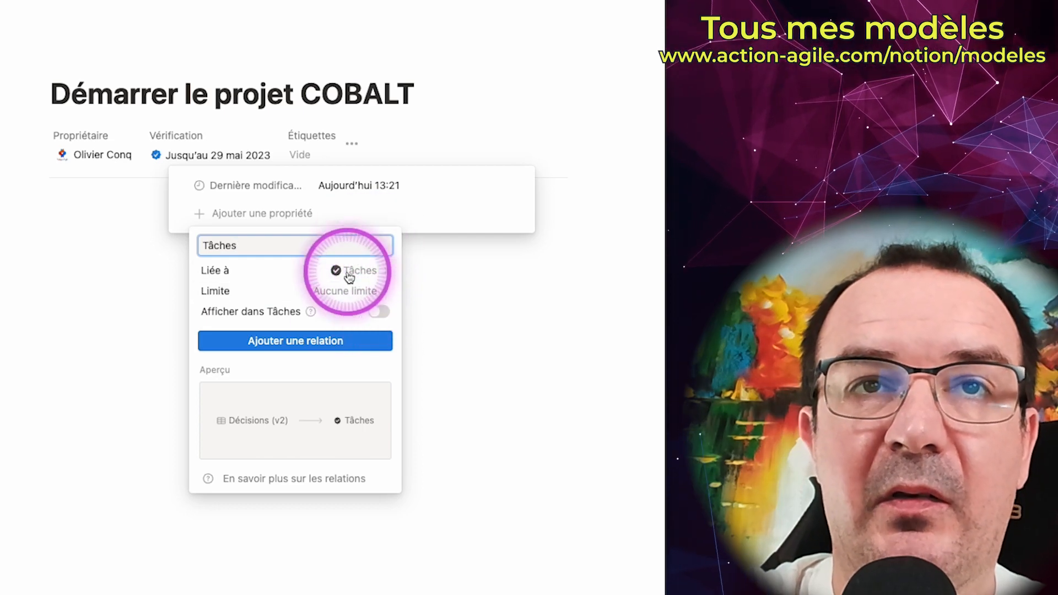
left_click(378, 313)
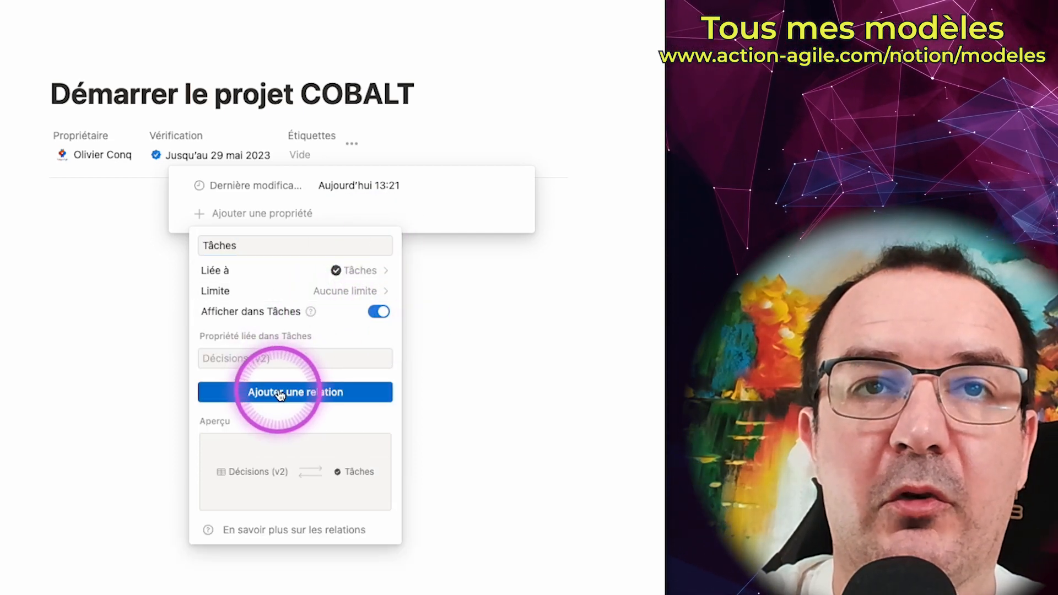
left_click(278, 391)
Step: Link the Démarrer le projet COBALT page to the Projet 1 entry through its Tâches relation
left_click(364, 156)
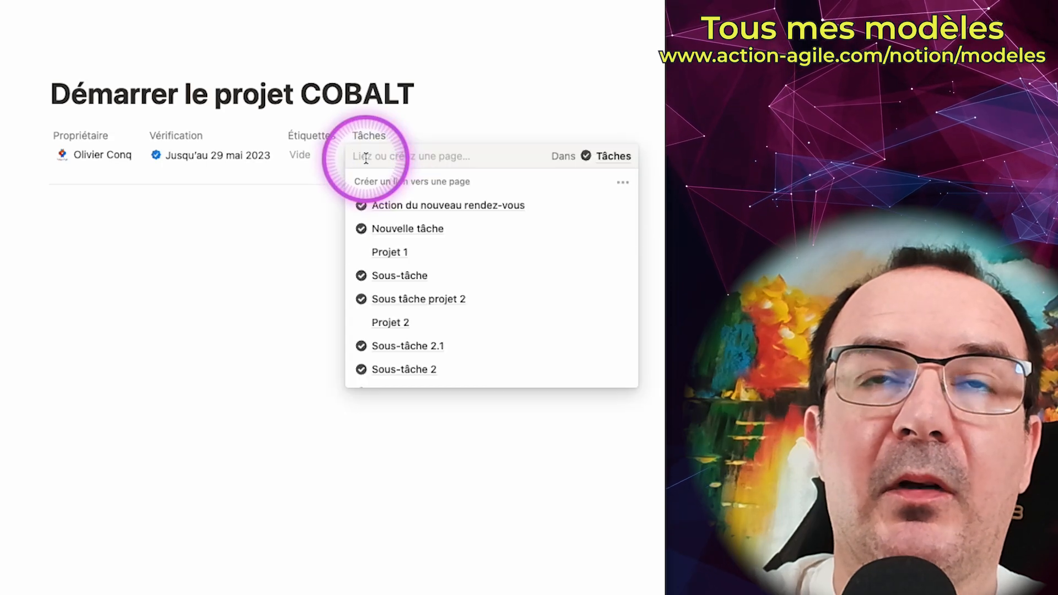
left_click(388, 254)
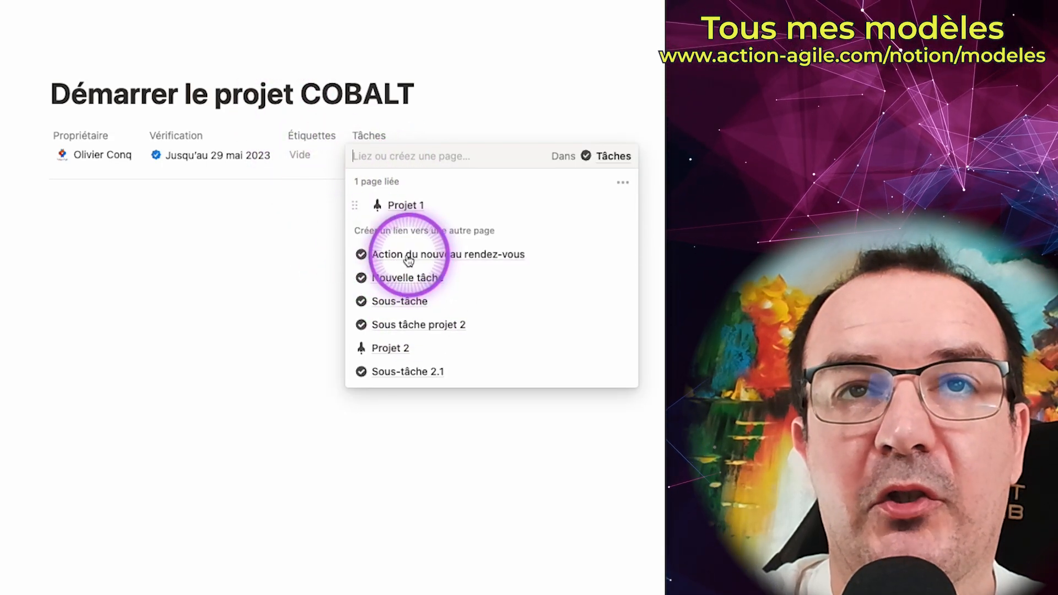
left_click(253, 251)
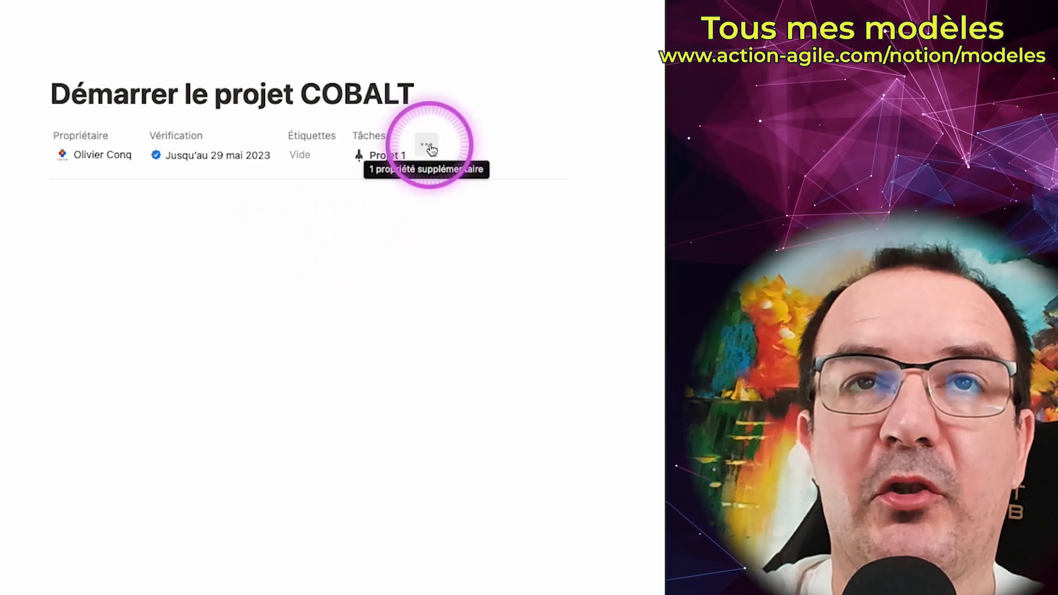
Step: Add a two-way relation to the Time management template's Rendez-vous database and write "contenu contenu contenu" in the page body
left_click(430, 148)
left_click(326, 215)
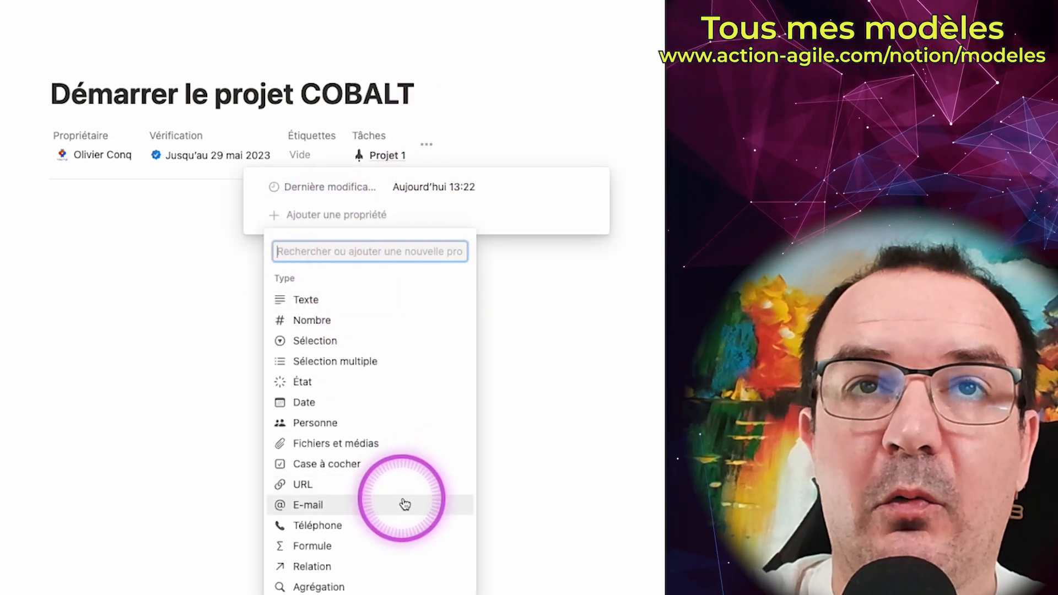
left_click(353, 566)
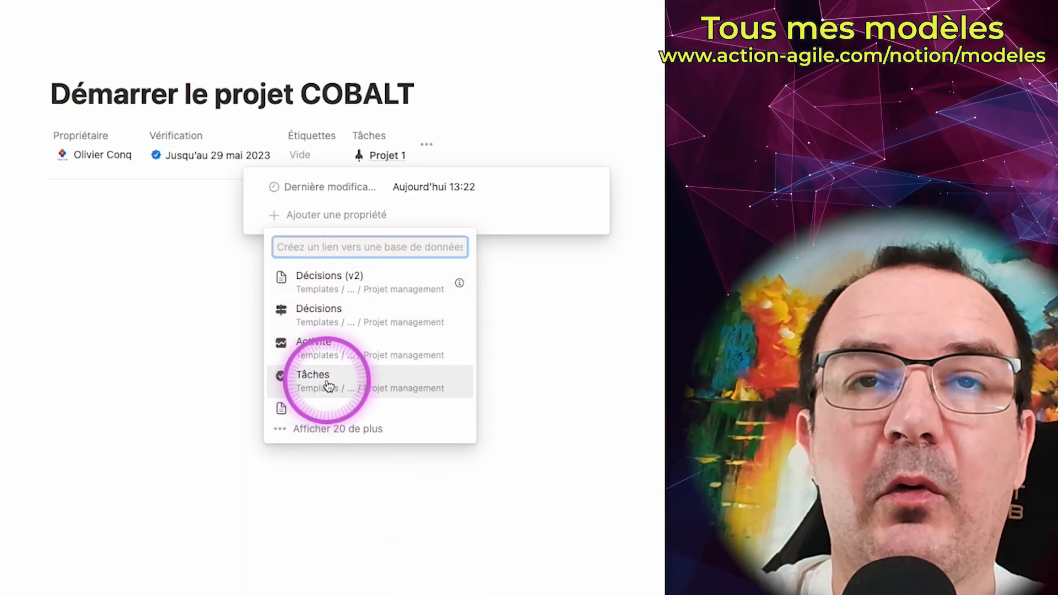
type("Rendez-vous")
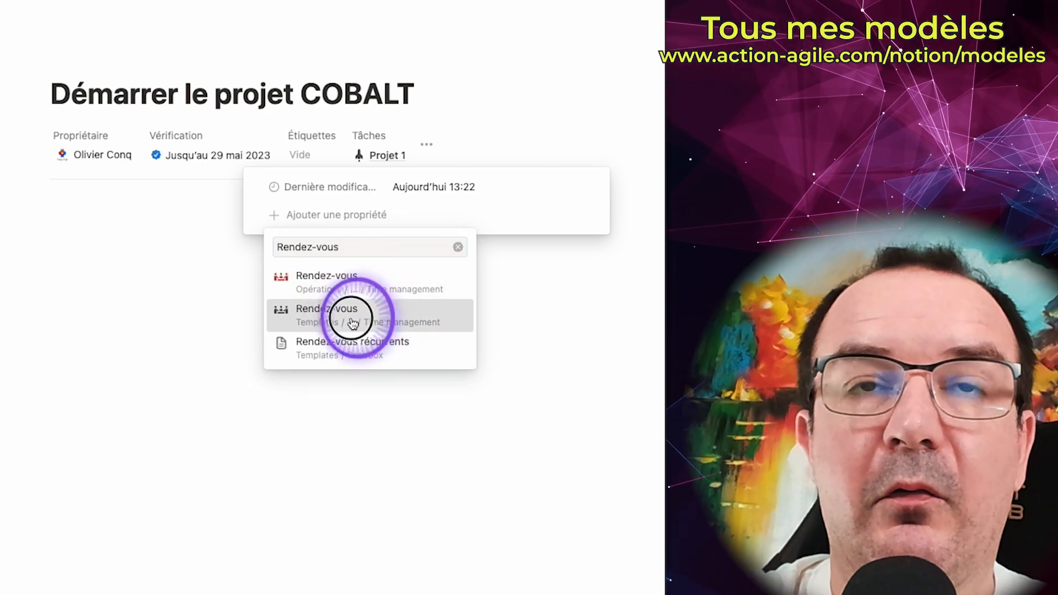
left_click(355, 307)
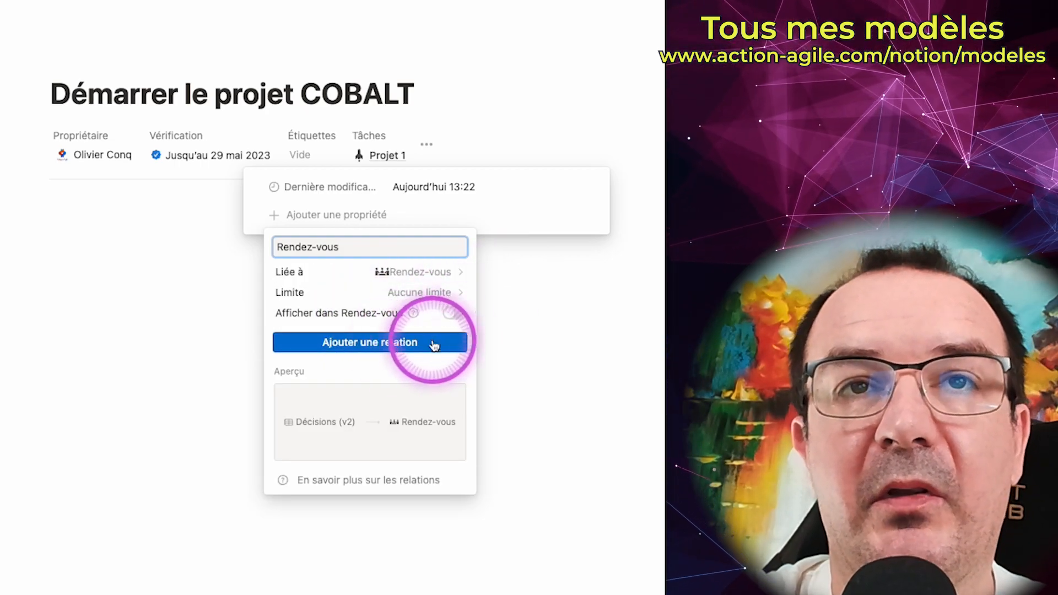
left_click(452, 315)
left_click(385, 393)
left_click(548, 306)
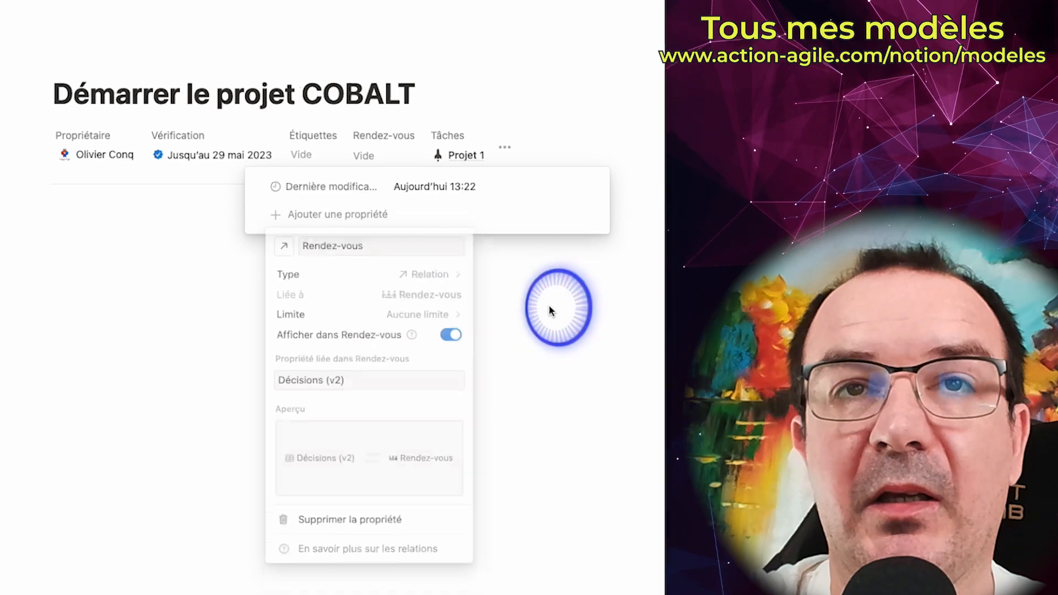
left_click(246, 195)
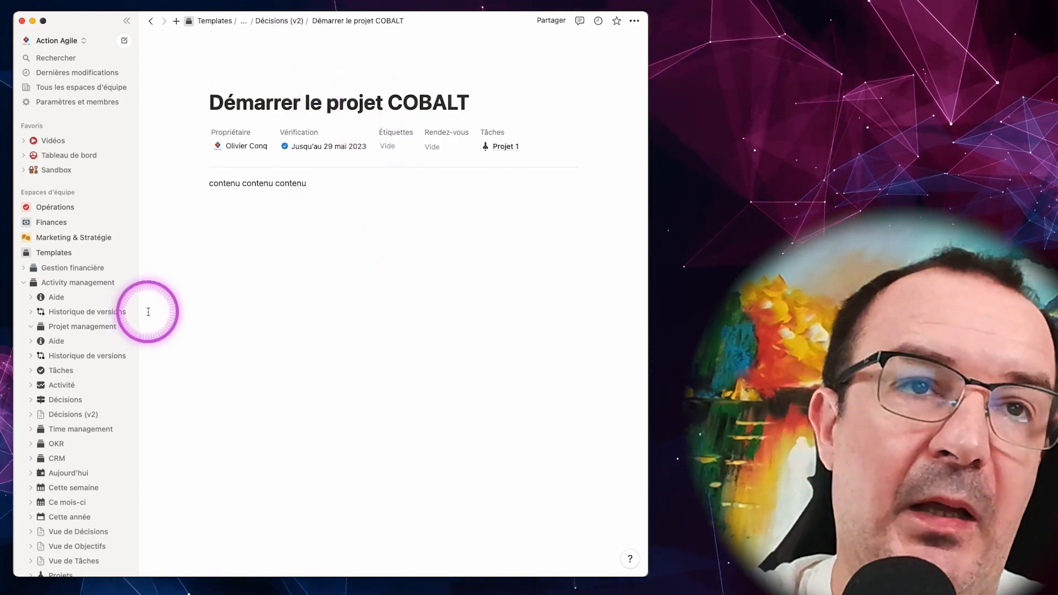
Step: On the Projet management page, insert a linked view of Décisions (v2) under the existing Décisions view, as a new list layout
left_click(74, 328)
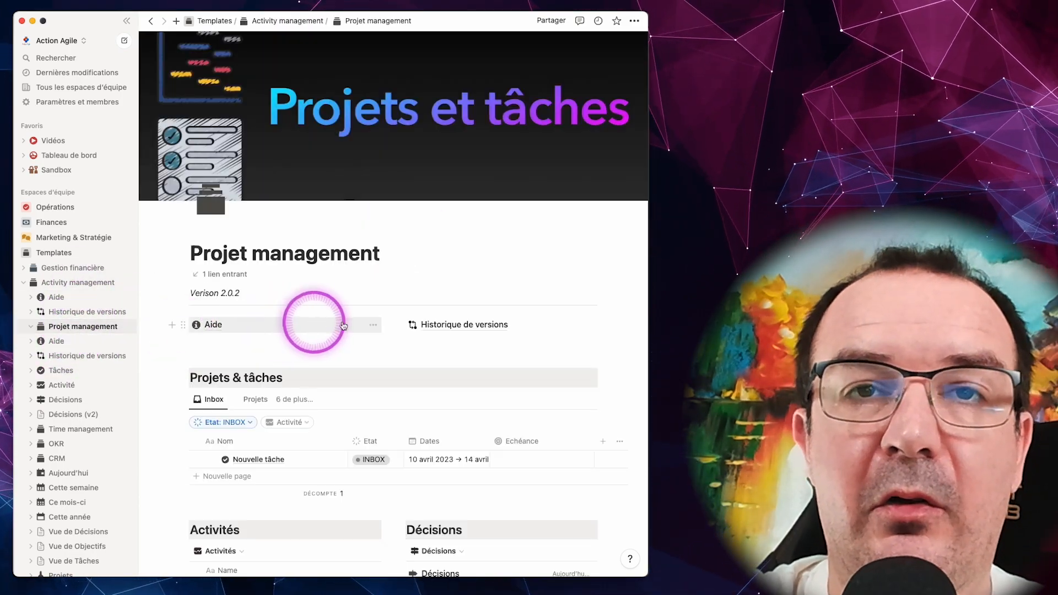
scroll(503, 324, "down", 5)
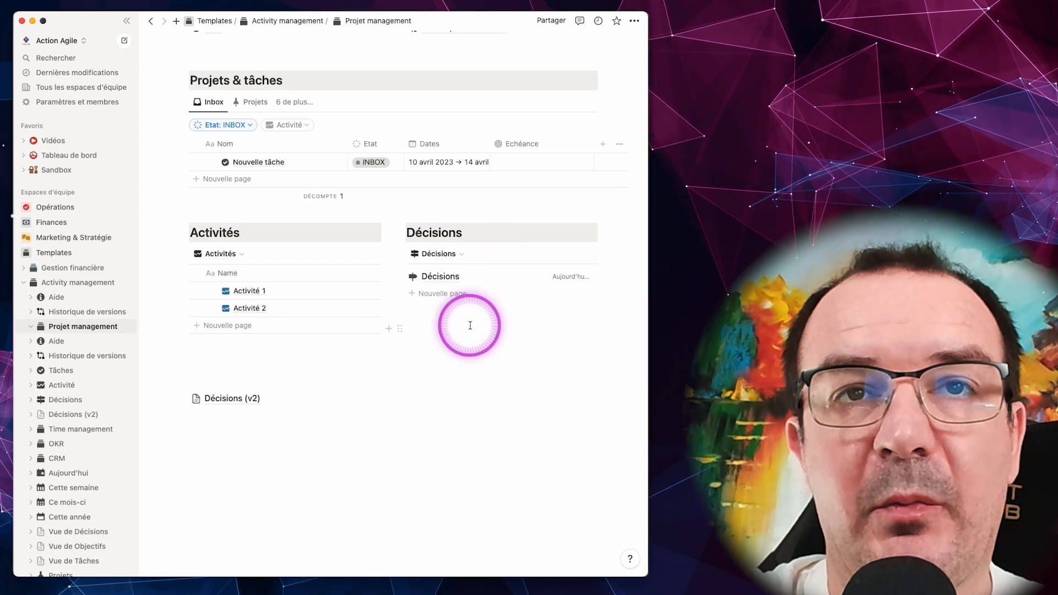
type("/Vue liée")
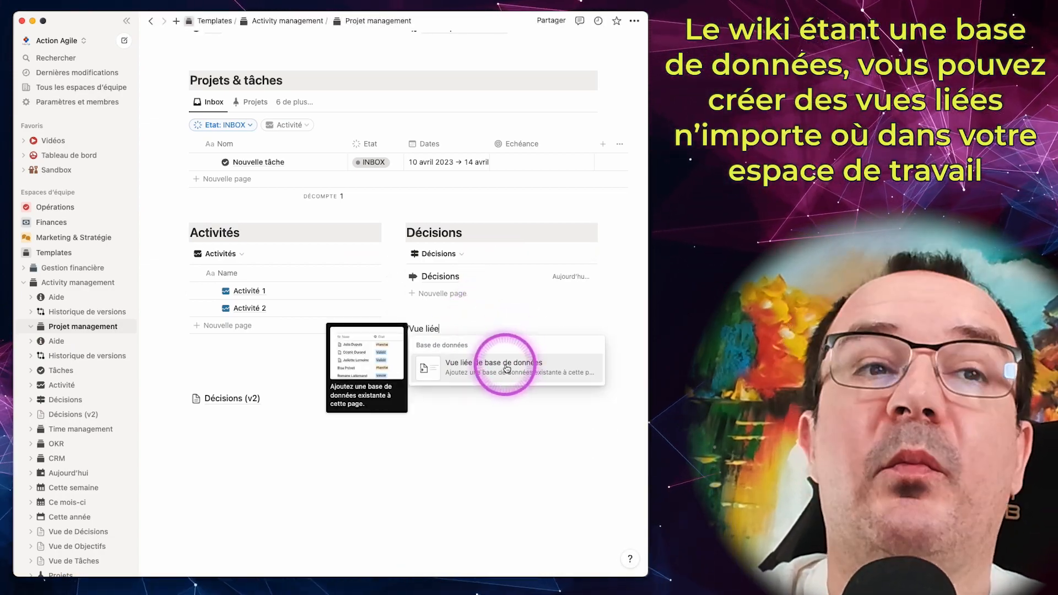
left_click(506, 368)
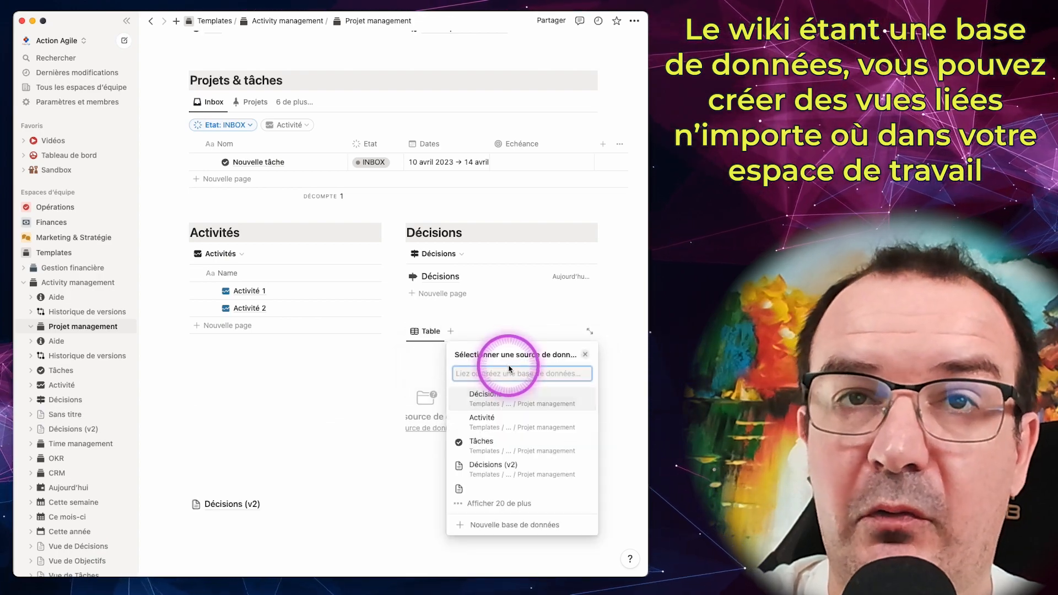
left_click(503, 466)
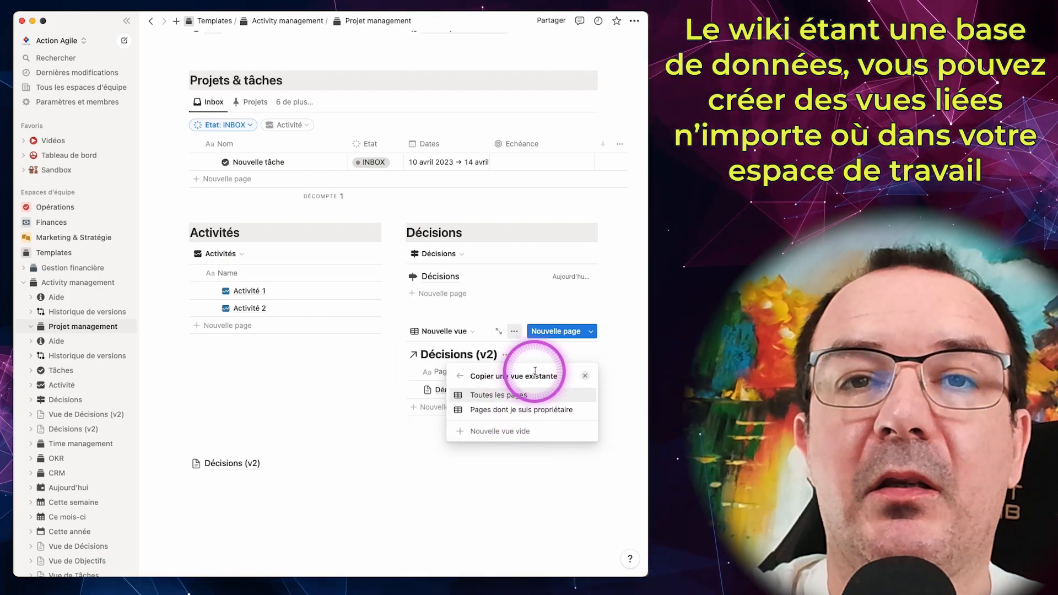
left_click(503, 431)
left_click(532, 182)
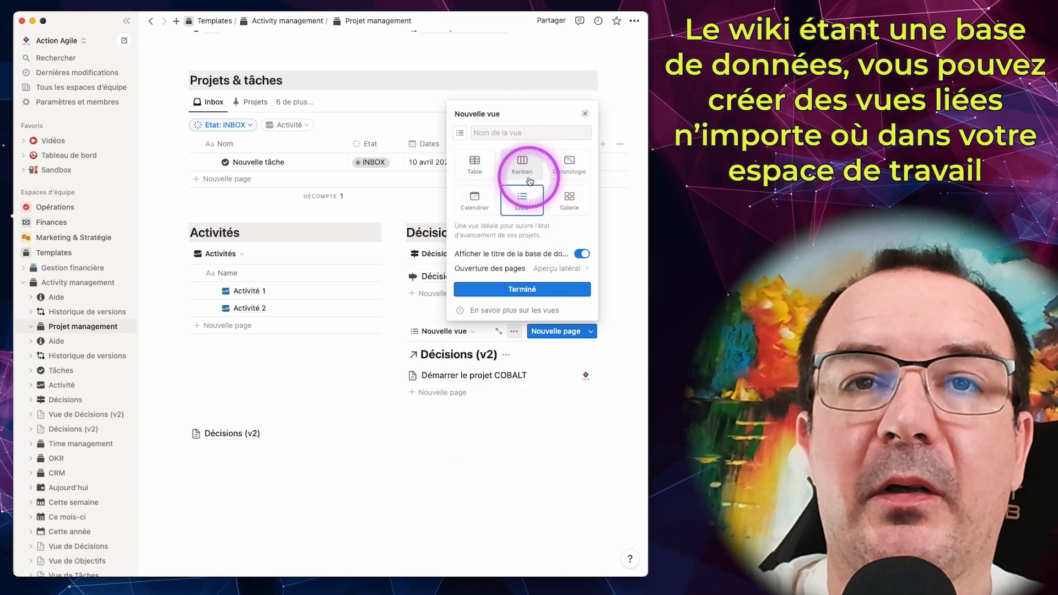
left_click(519, 287)
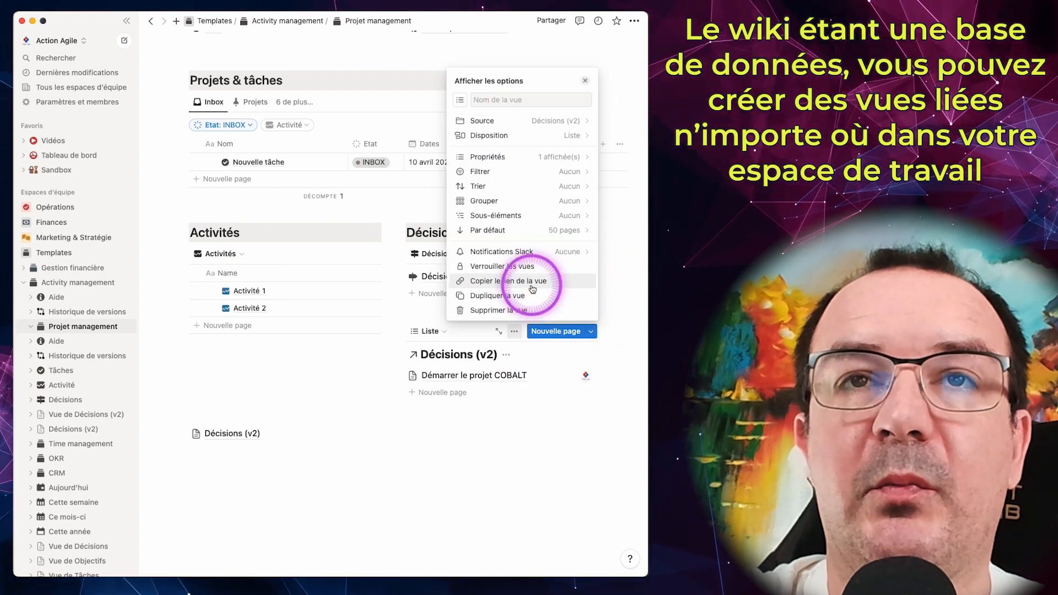
left_click(516, 386)
Step: Hide the linked list's database title and show the Vérification property on its entries
left_click(511, 356)
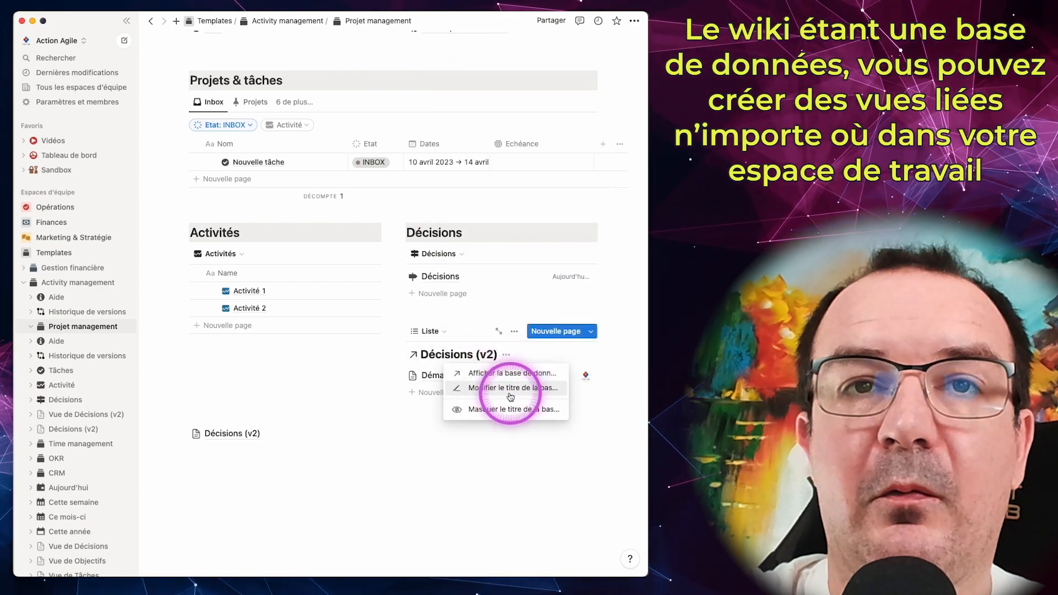
left_click(500, 410)
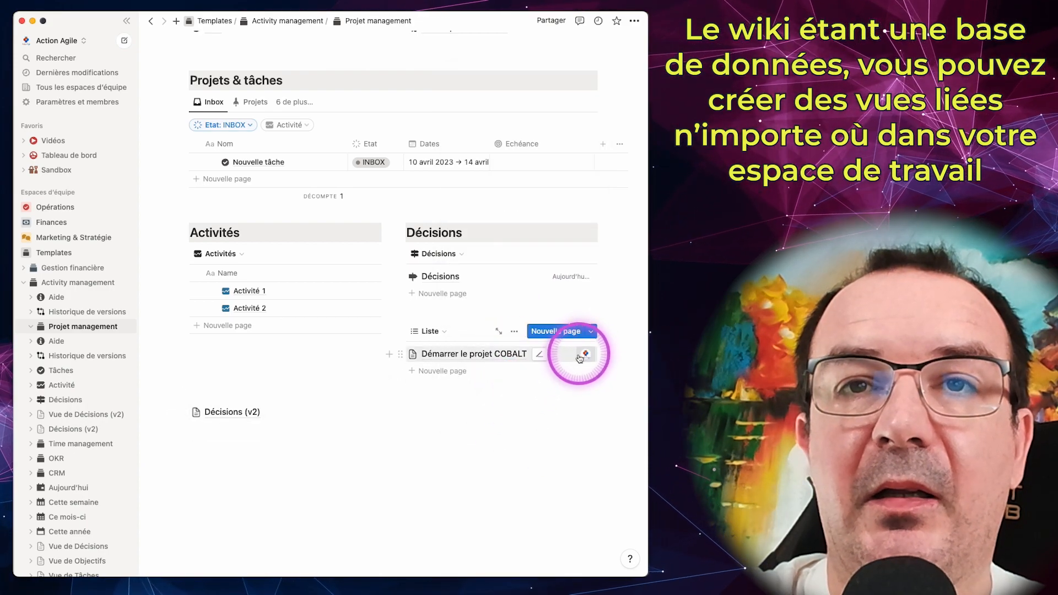
left_click(514, 331)
left_click(538, 149)
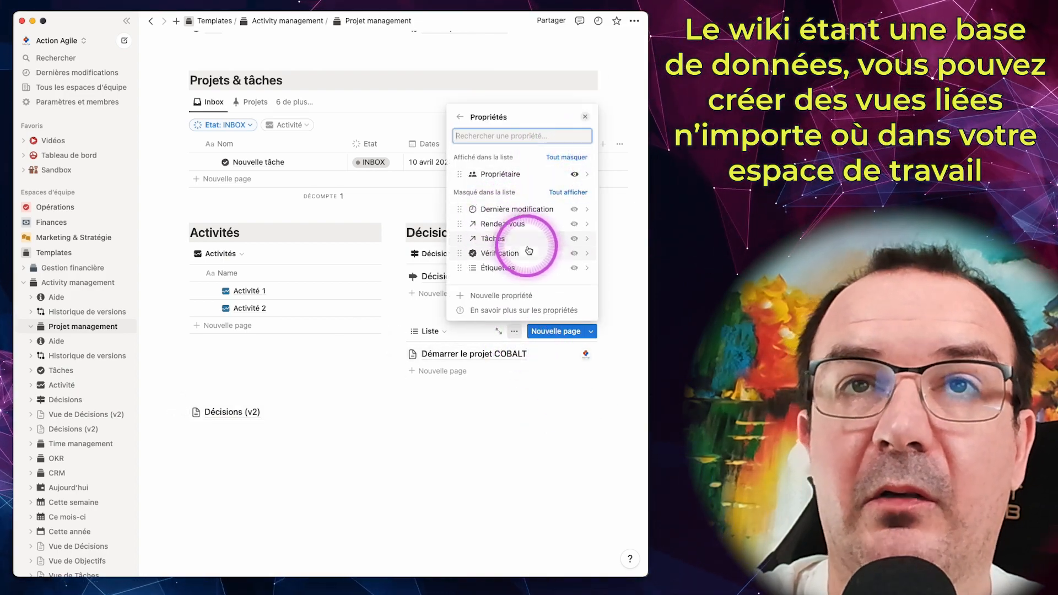
left_click(574, 253)
left_click(526, 363)
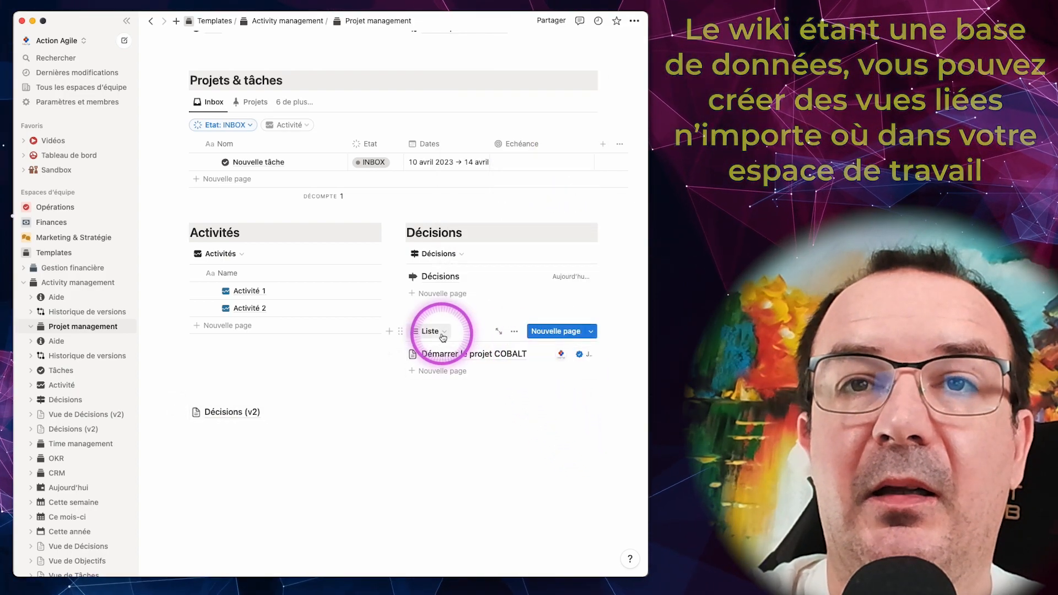
Step: Move the linked list out of its column to full width above the Décisions (v2) page, and place the Décisions heading directly above it
left_click_drag(398, 331, 331, 392)
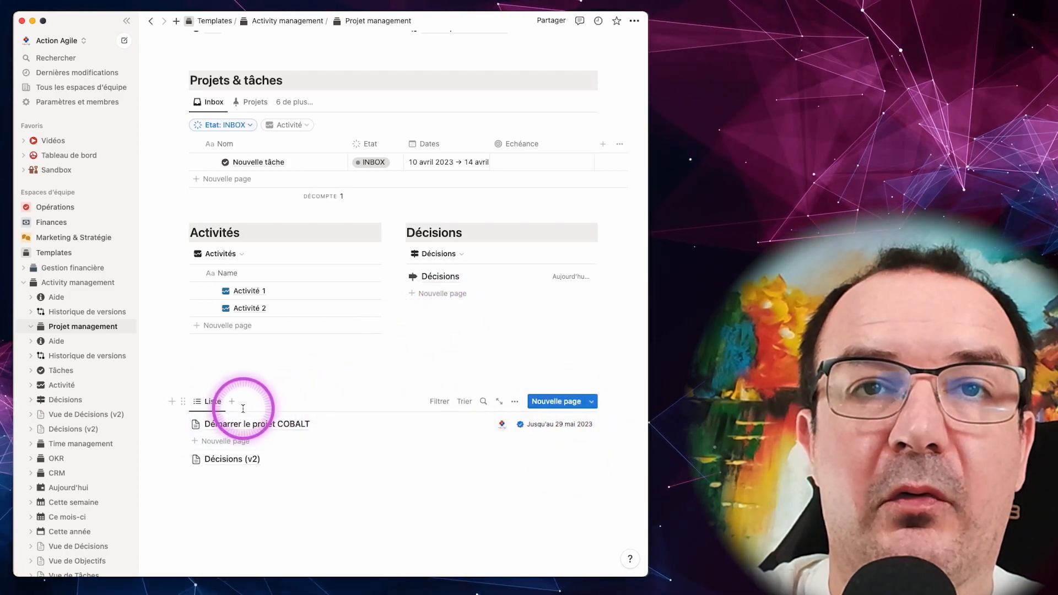
left_click_drag(397, 233, 229, 386)
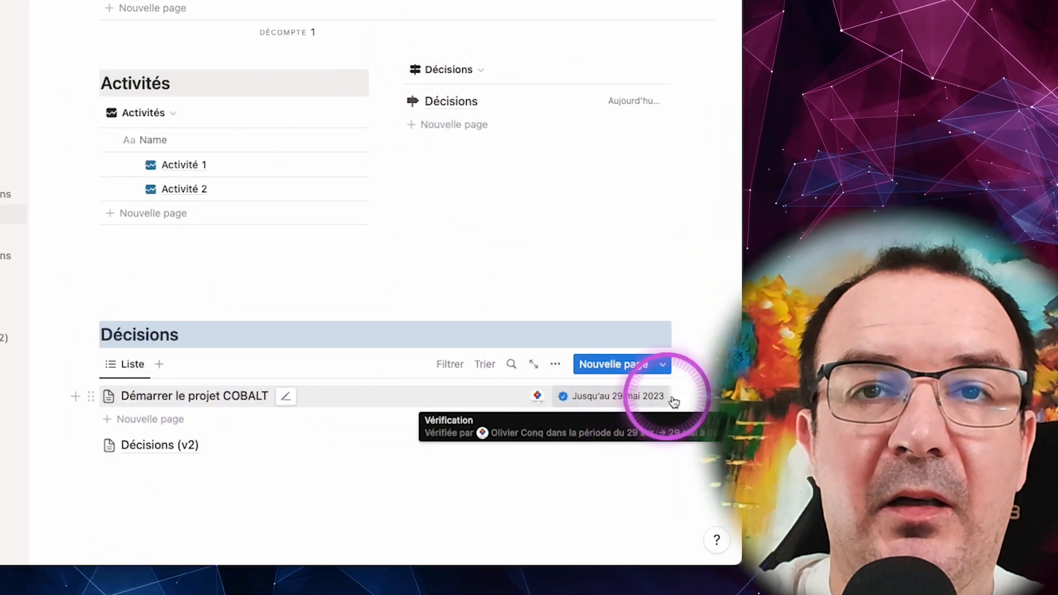
Step: Filter the linked decisions list to pages whose Vérification is Vérifiée
mouse_move(553, 398)
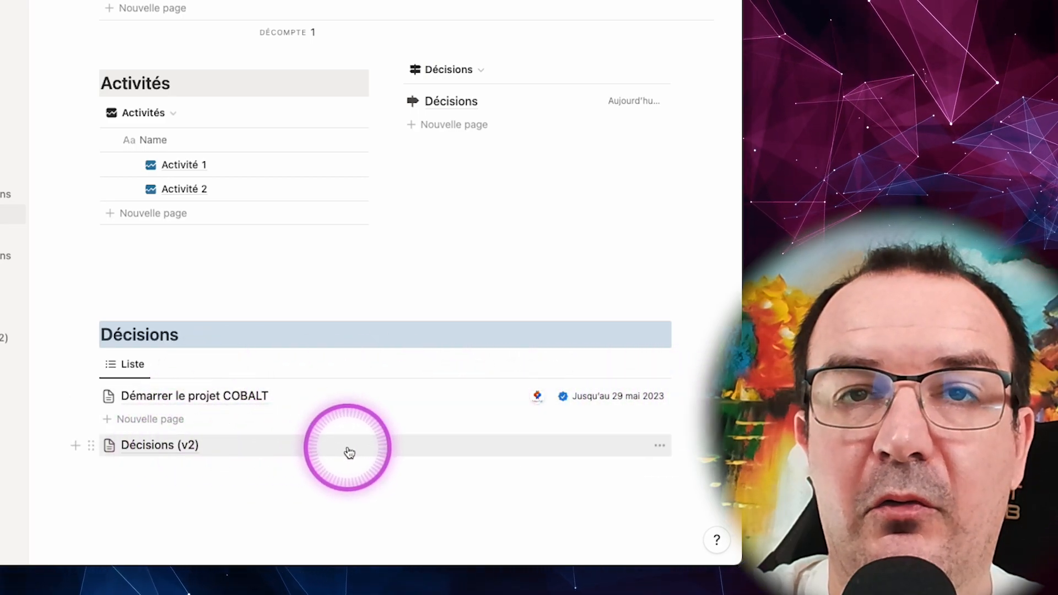
mouse_move(600, 398)
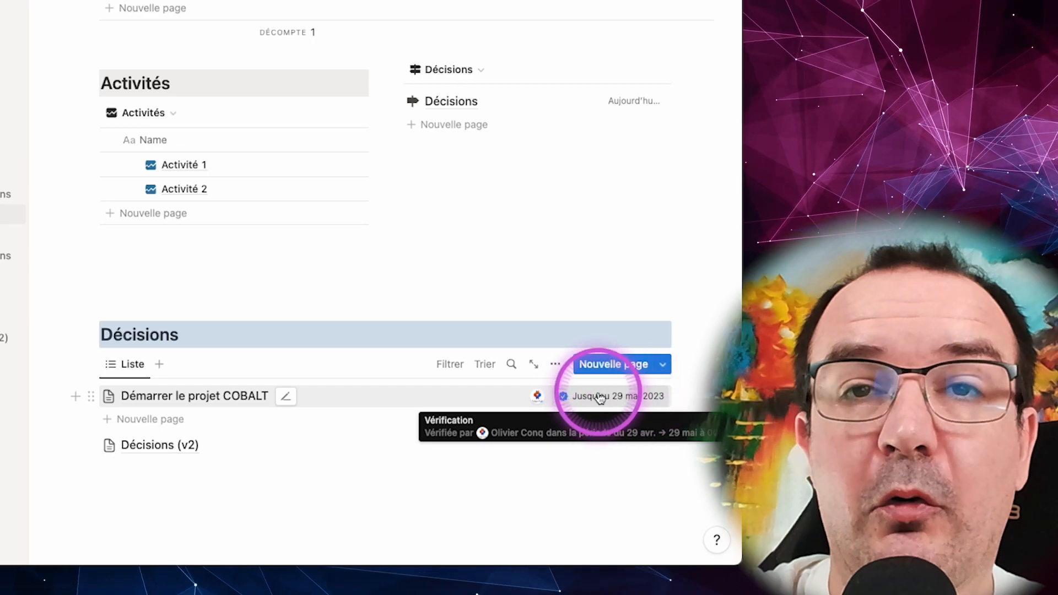
left_click(457, 369)
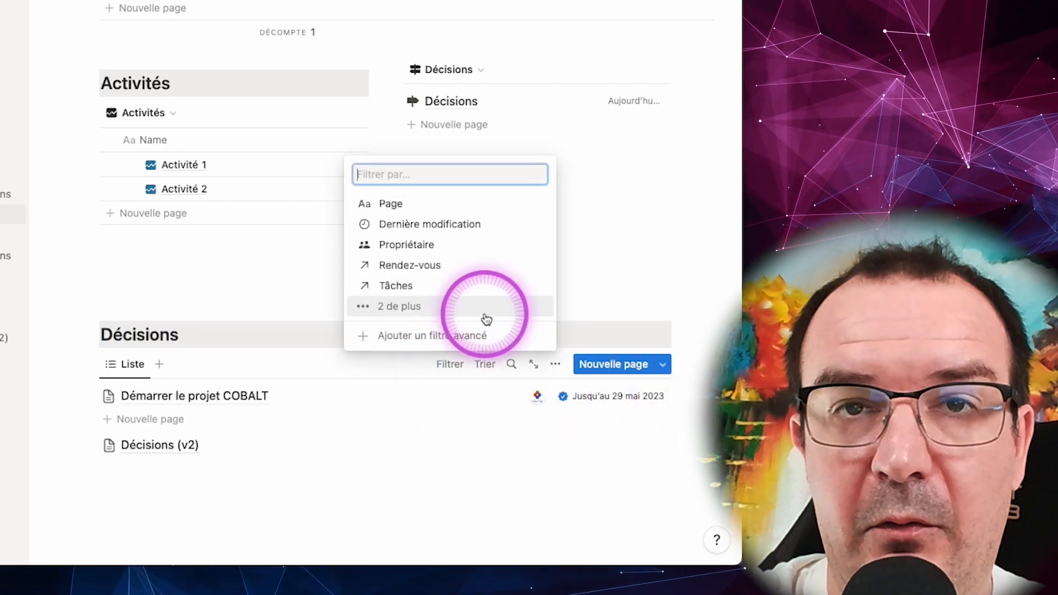
left_click(414, 308)
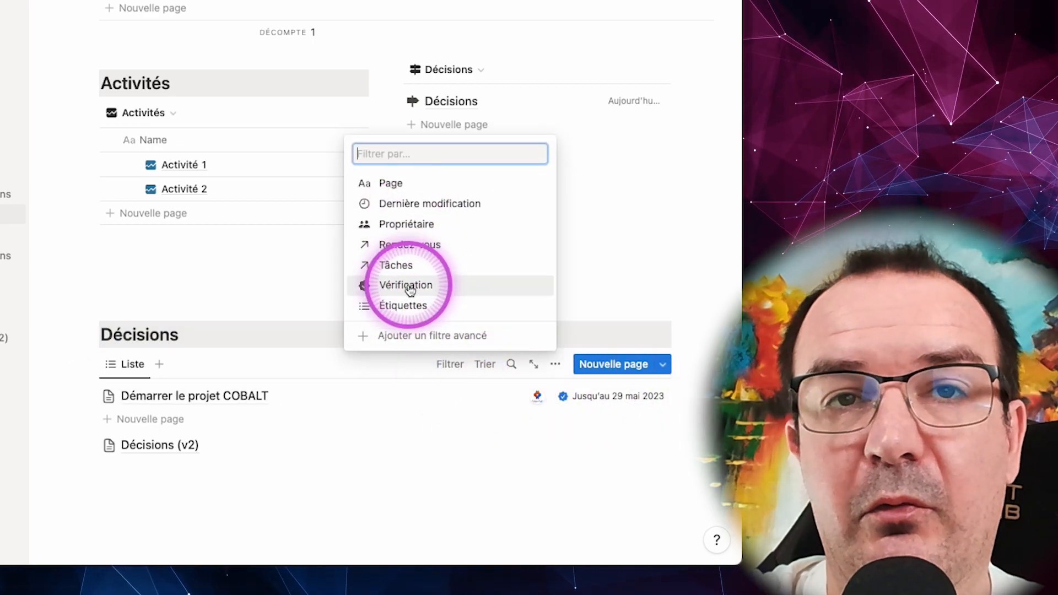
left_click(409, 285)
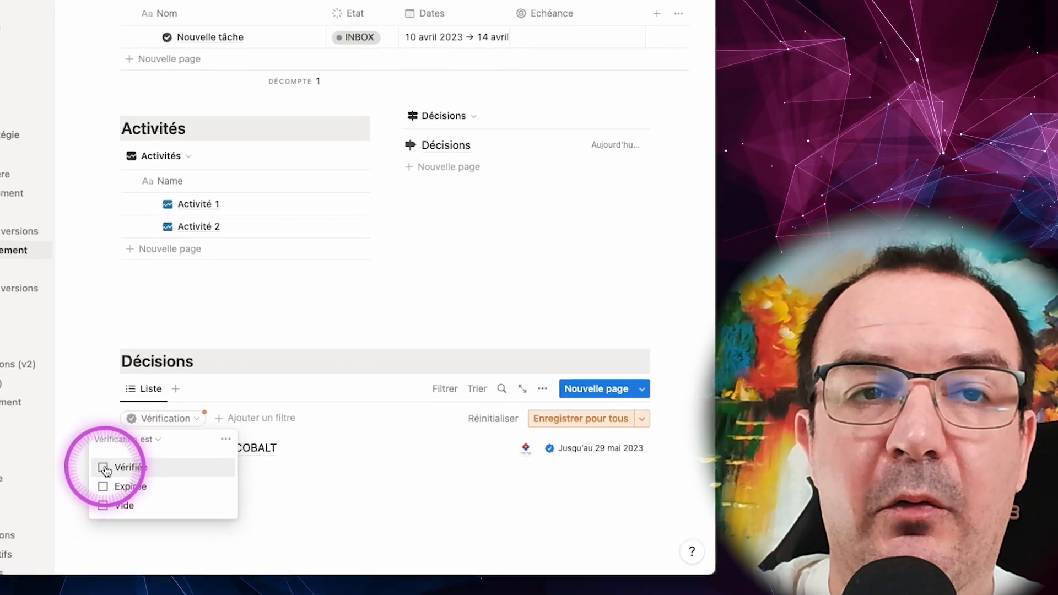
left_click(362, 492)
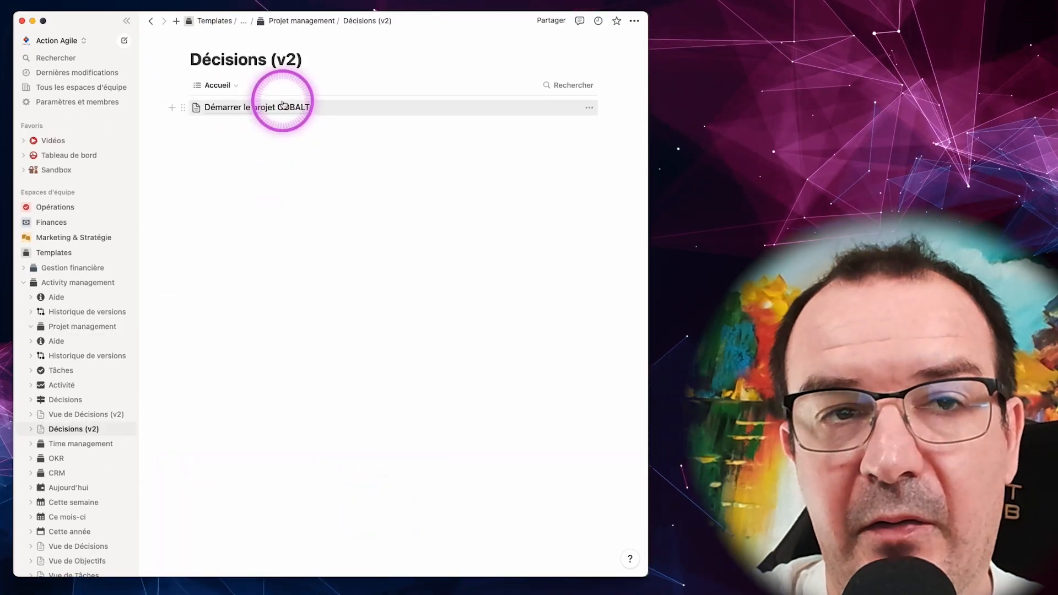
Step: Return to the Projet management page and save the list's Vérifiée filter for everyone
left_click(126, 41)
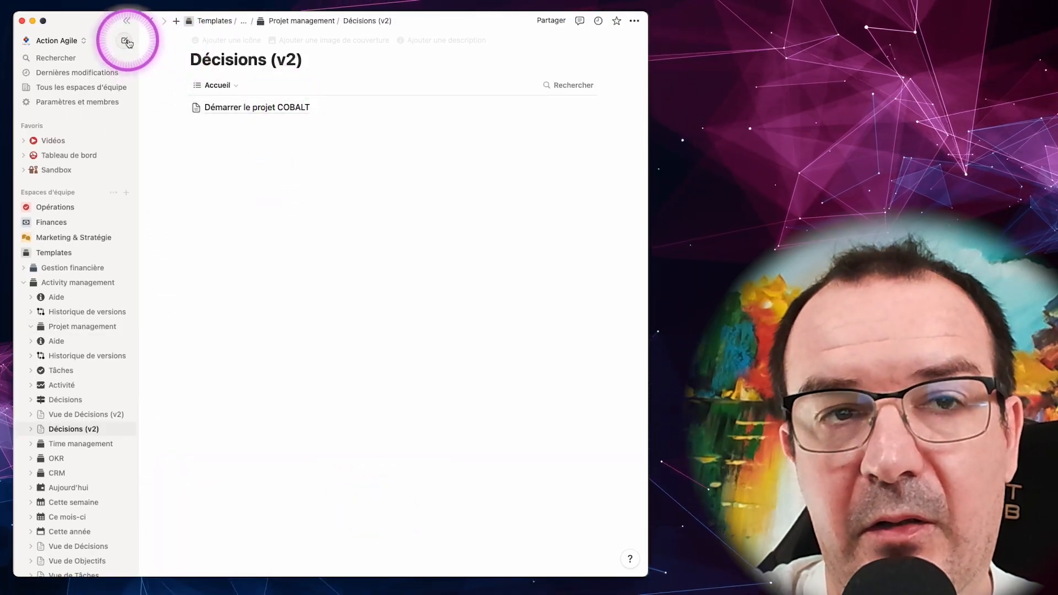
left_click(154, 22)
left_click(280, 457)
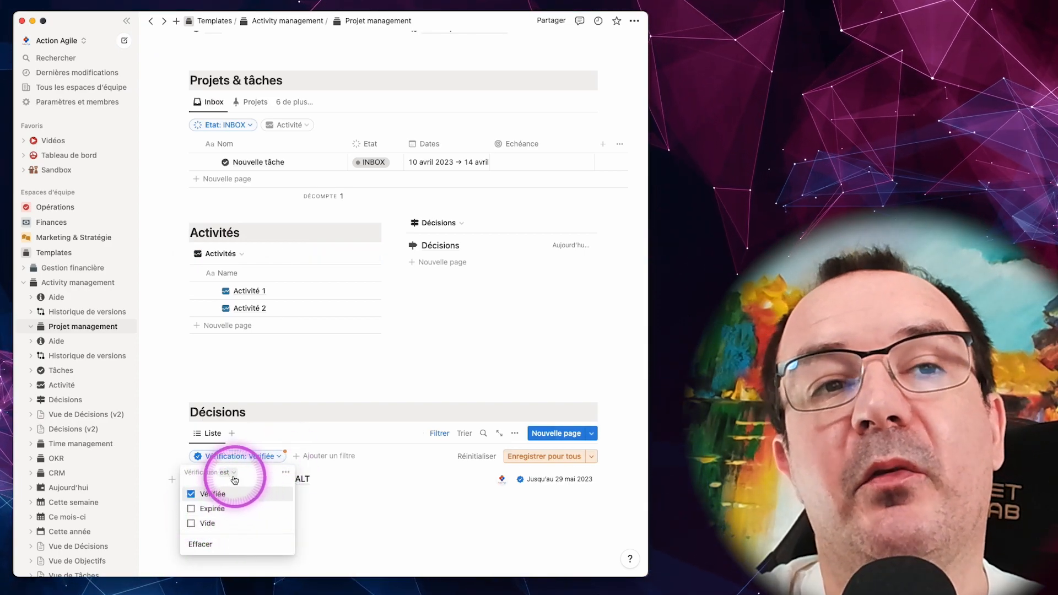
left_click(307, 443)
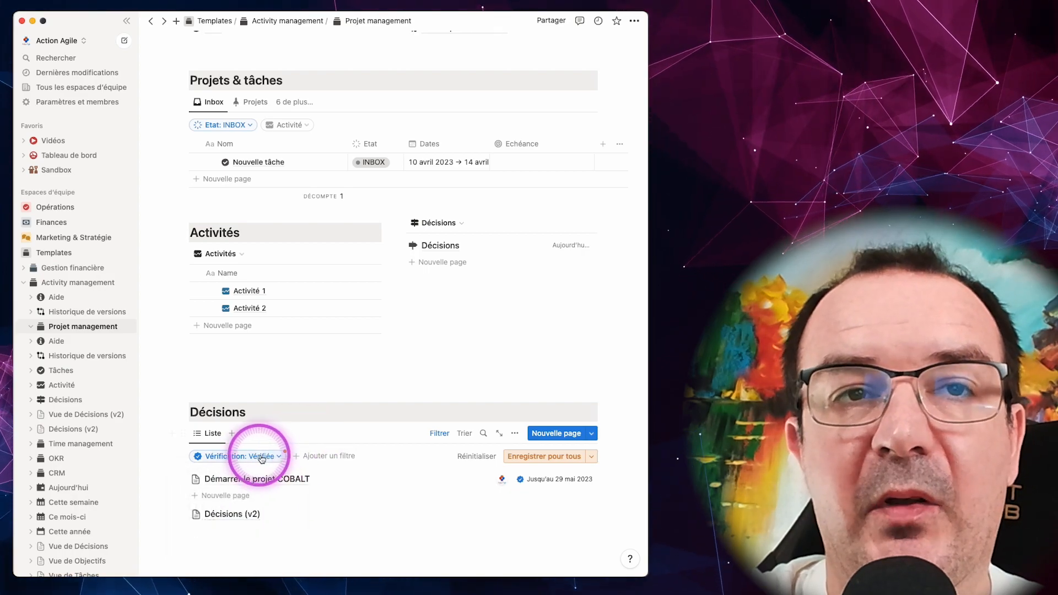
left_click(542, 456)
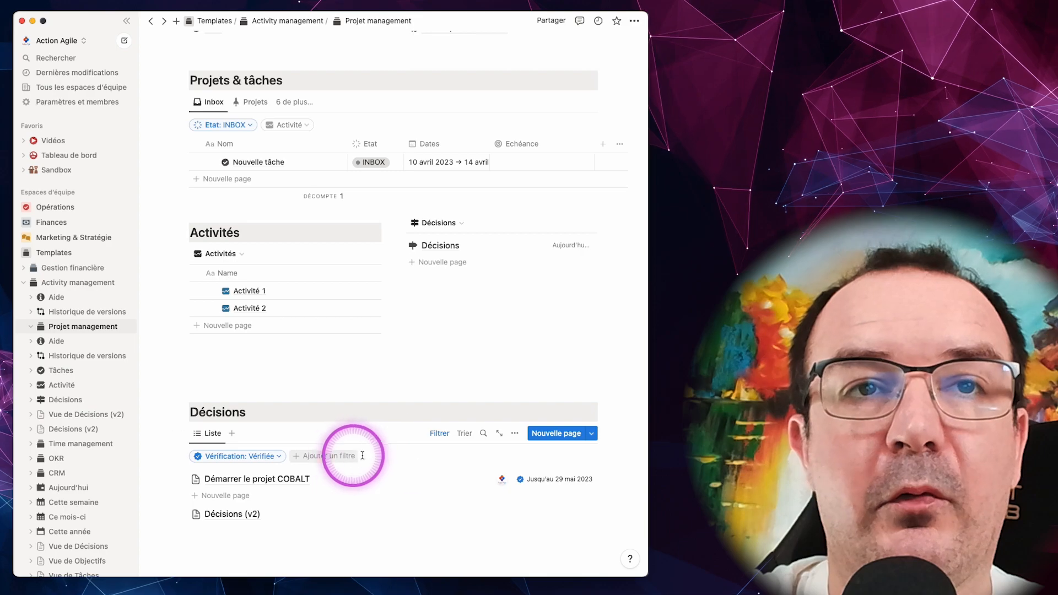
Step: Add an Étiquettes filter to the decisions list without selecting any tag
left_click(341, 461)
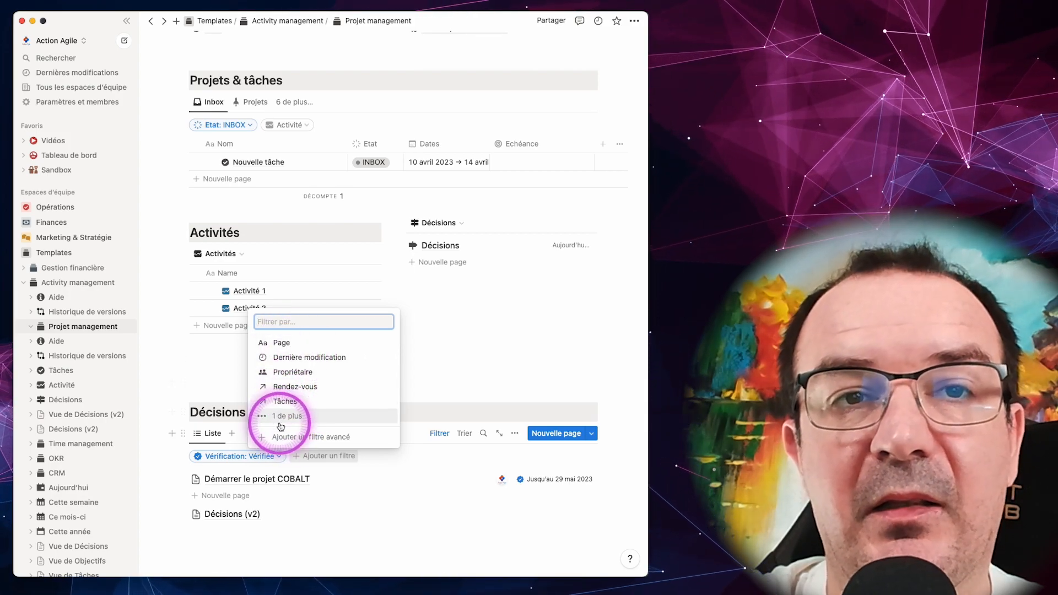
left_click(283, 417)
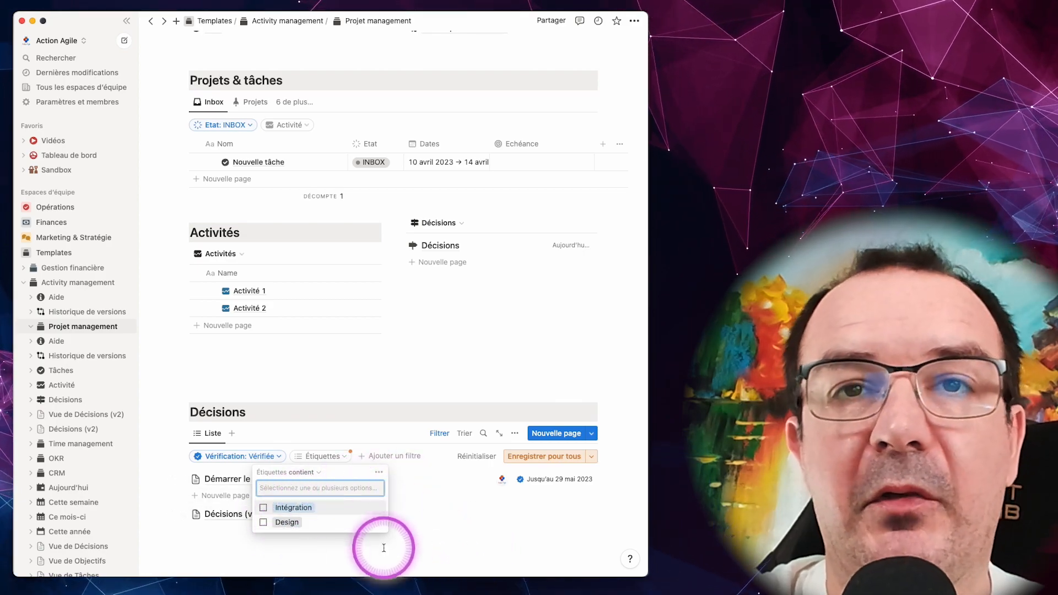
left_click(267, 543)
scroll(466, 496, "down", 2)
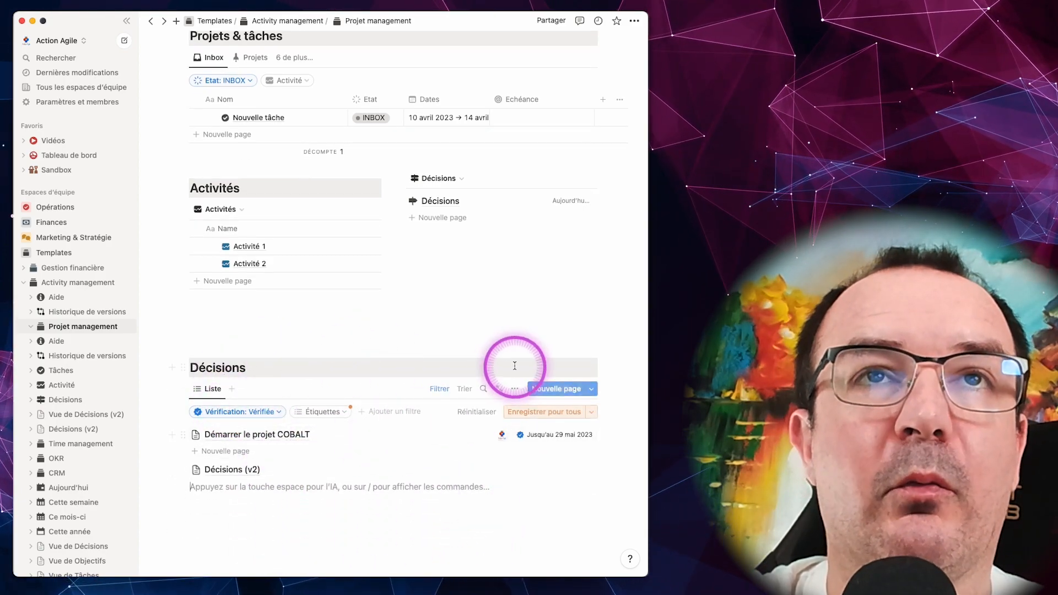